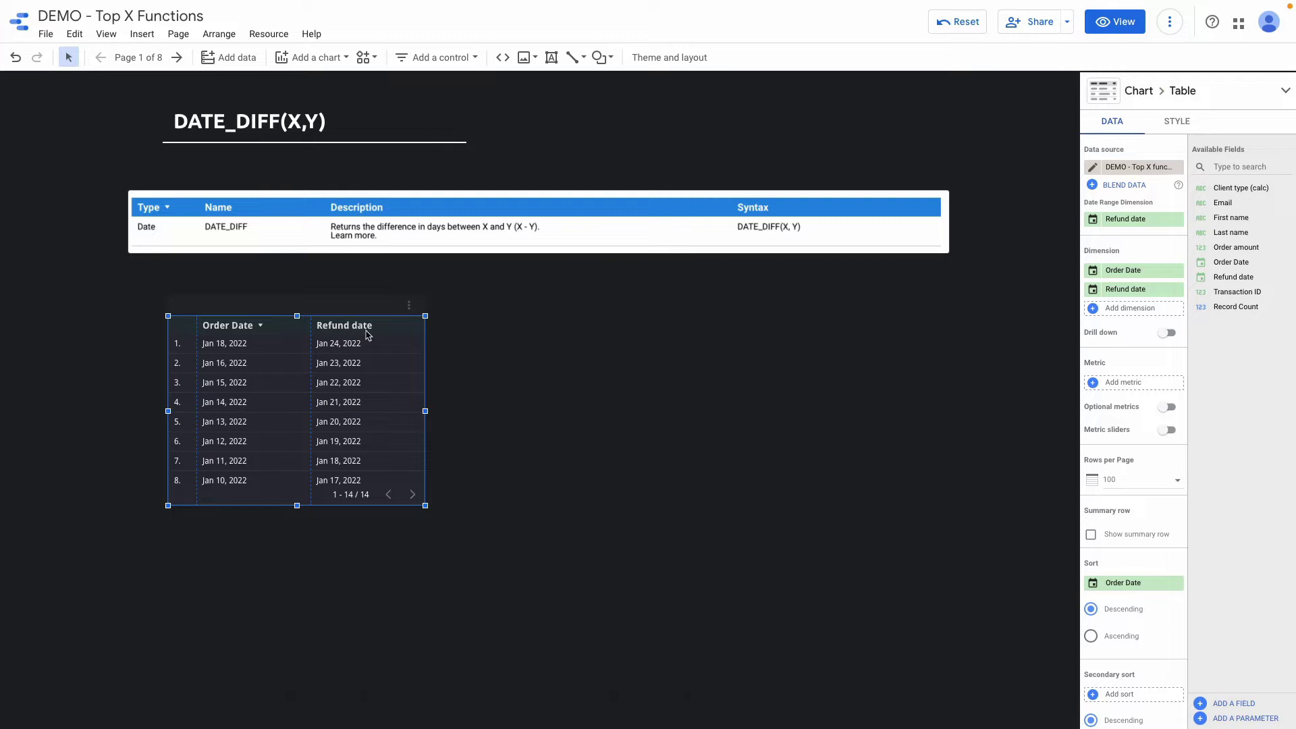
- Start a new DATE_DIFF calculated field with Refund date as its first argument
click(1093, 310)
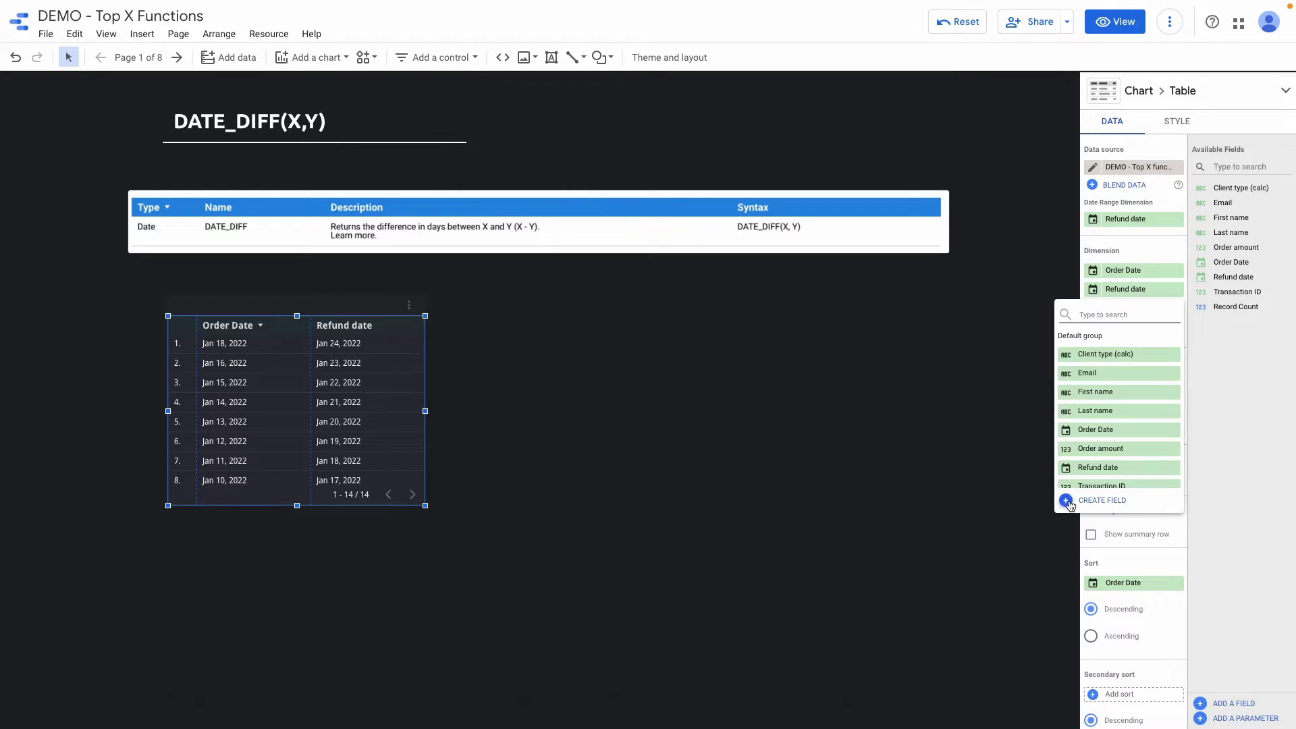
click(1068, 501)
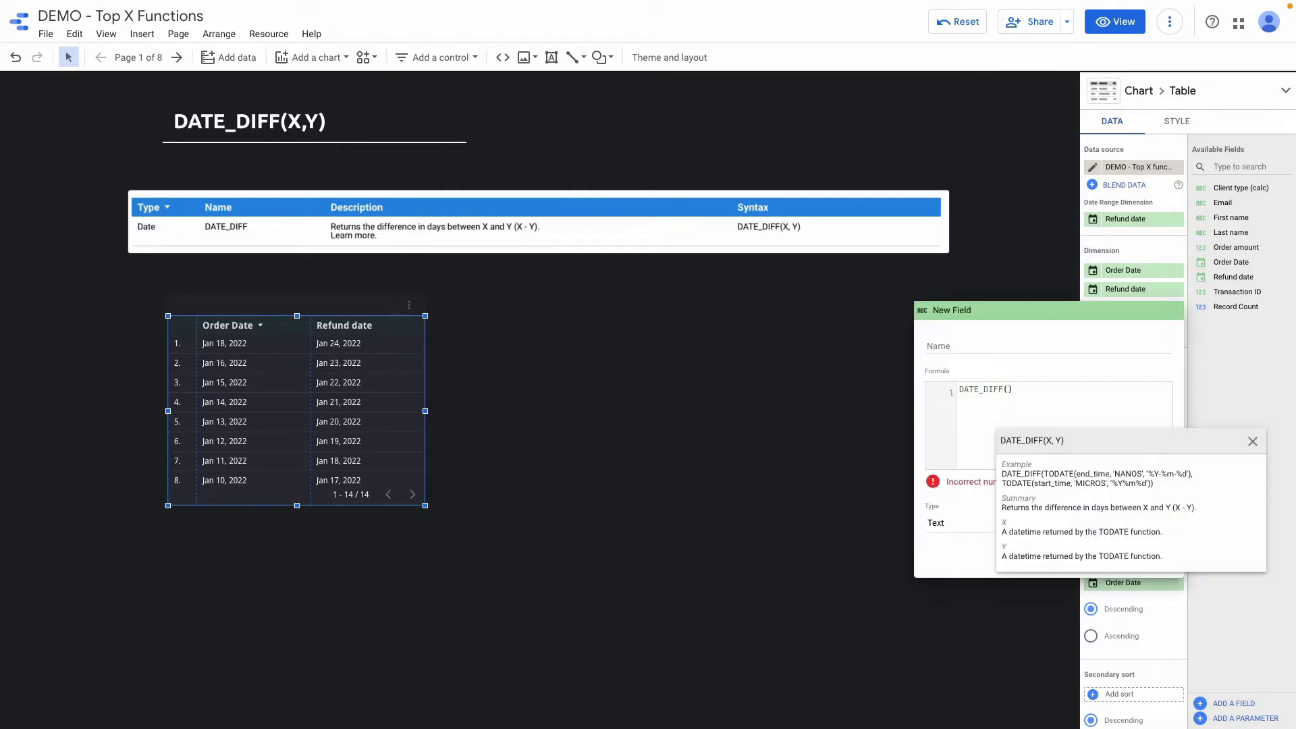
text(re)
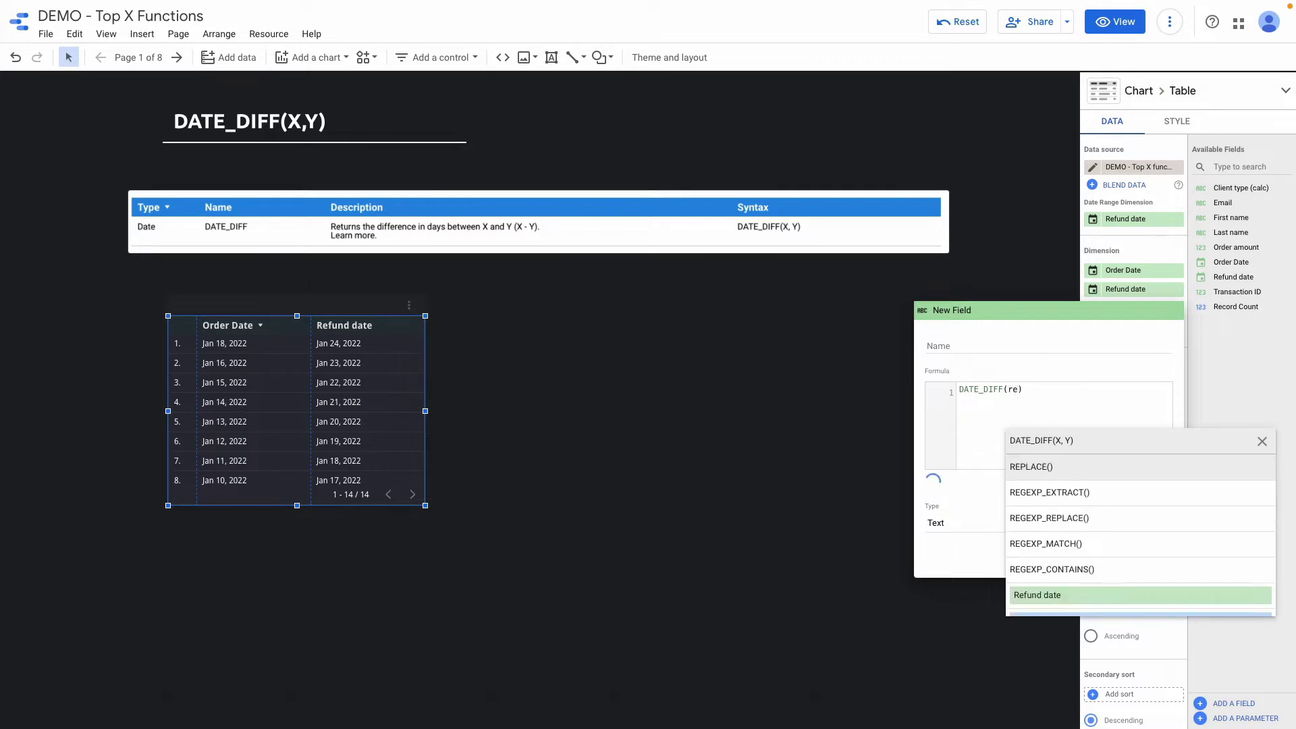
key(Return)
text(,)
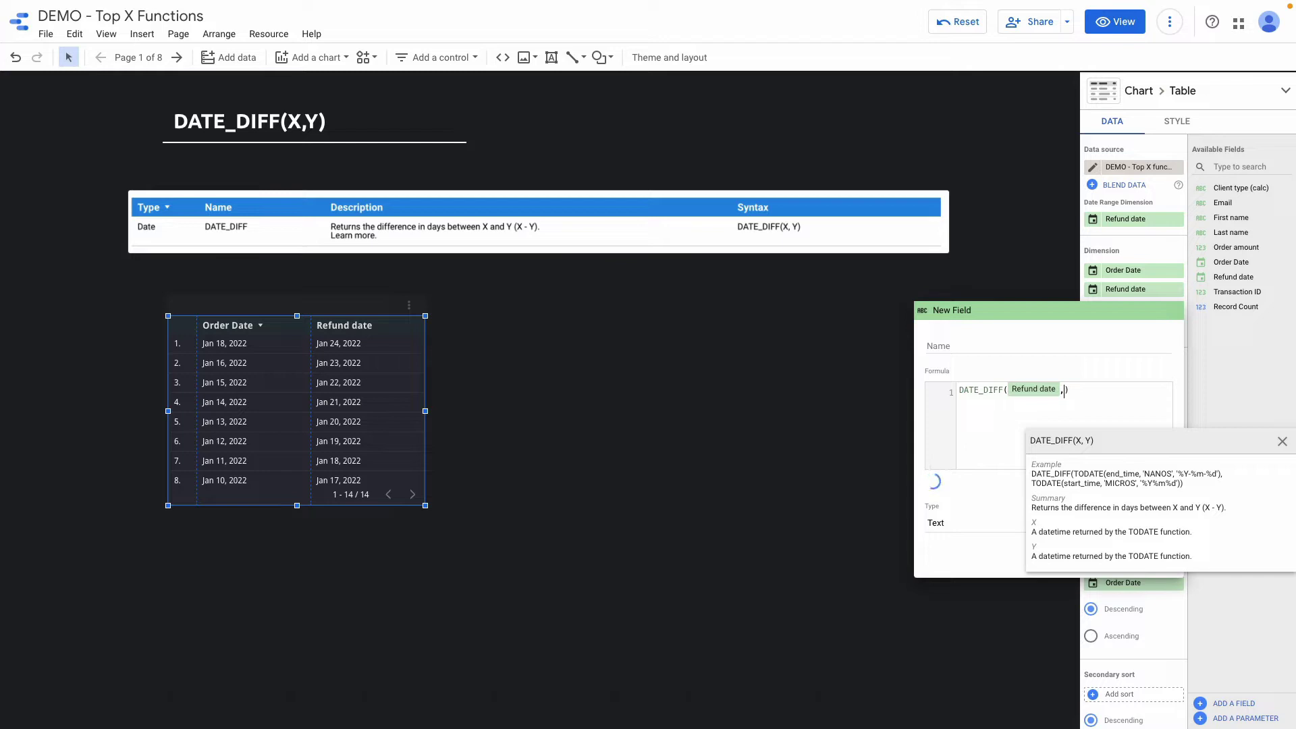
text(ord)
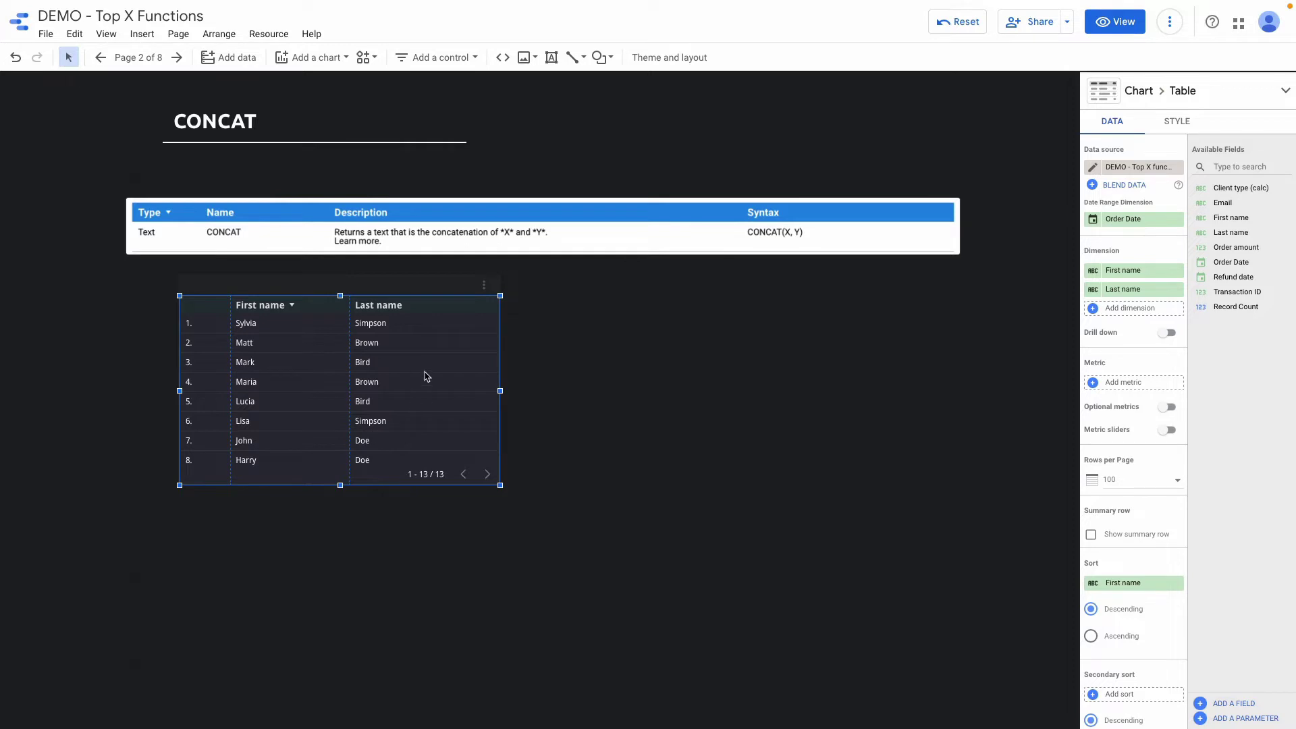
- Add a Full name field, CONCAT(First name, ' ', Last name), and widen the table to fit it
click(1092, 310)
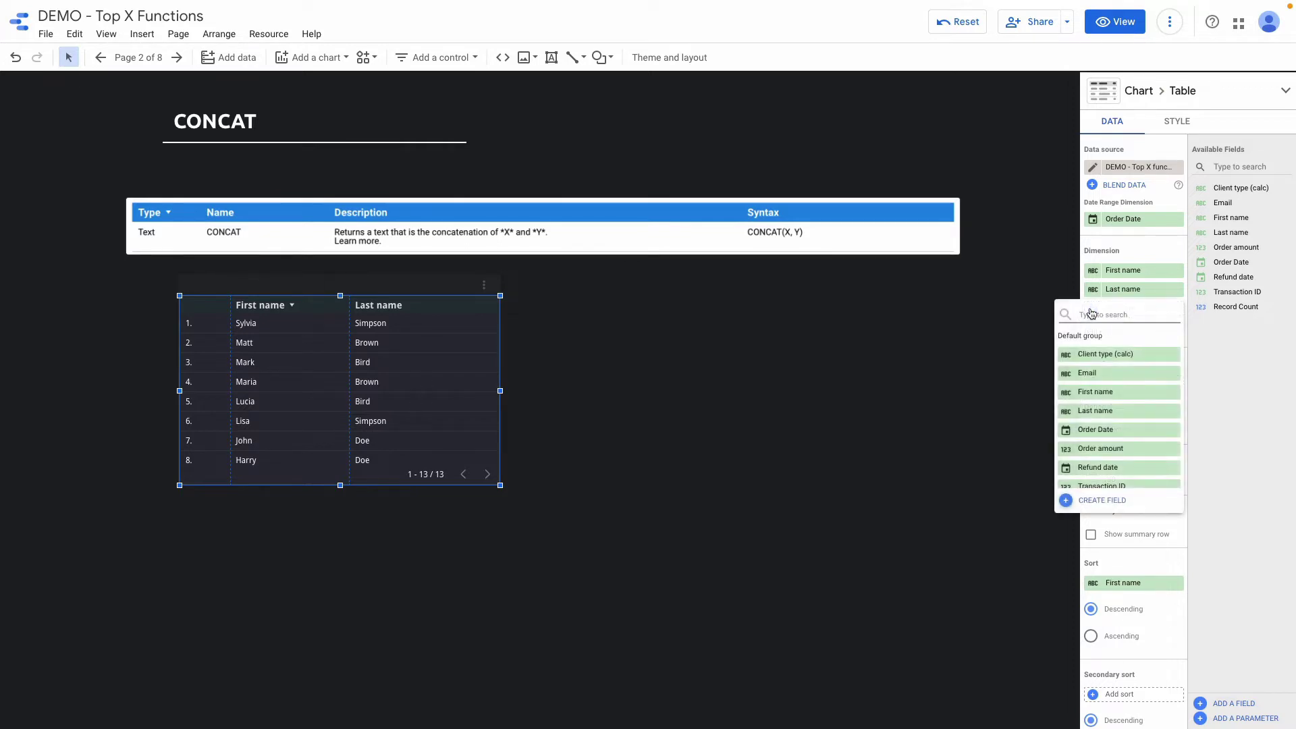
click(1067, 503)
click(994, 393)
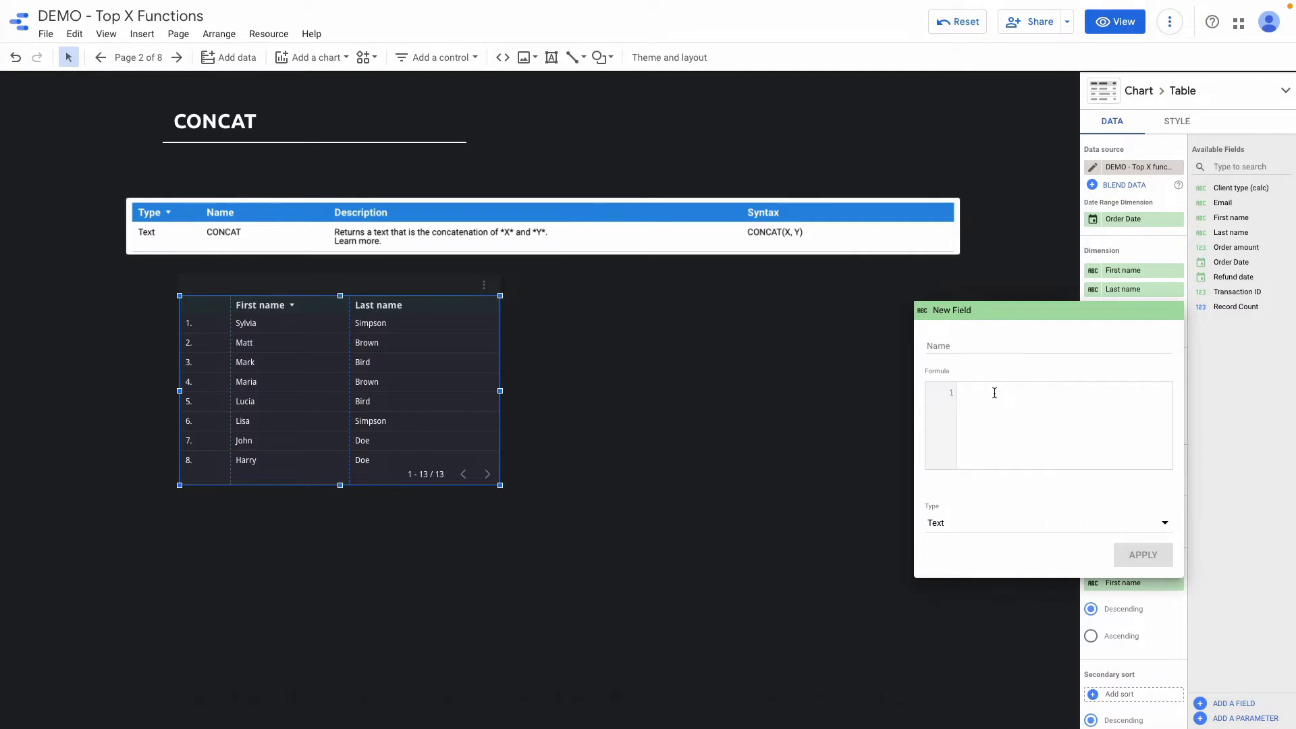
text(CONCAT(First name, ' ', Last name))
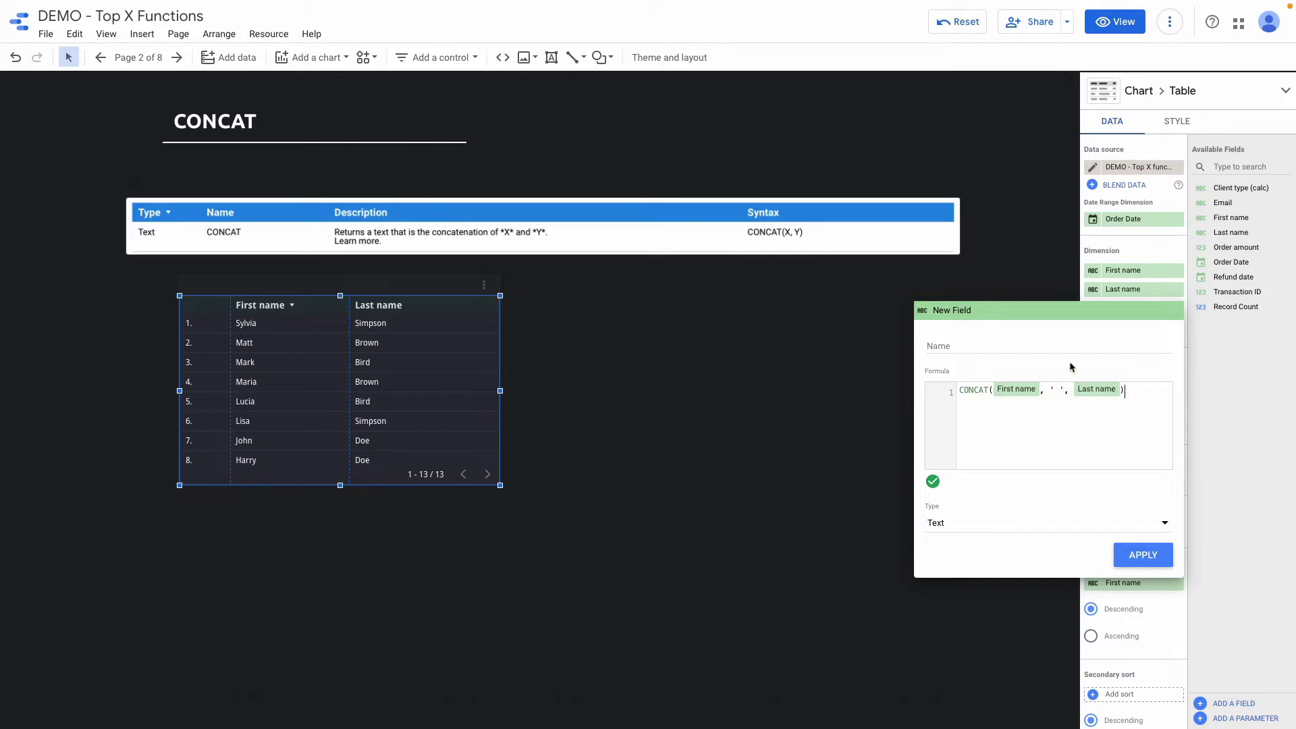
click(1000, 341)
text(Full name)
key(Return)
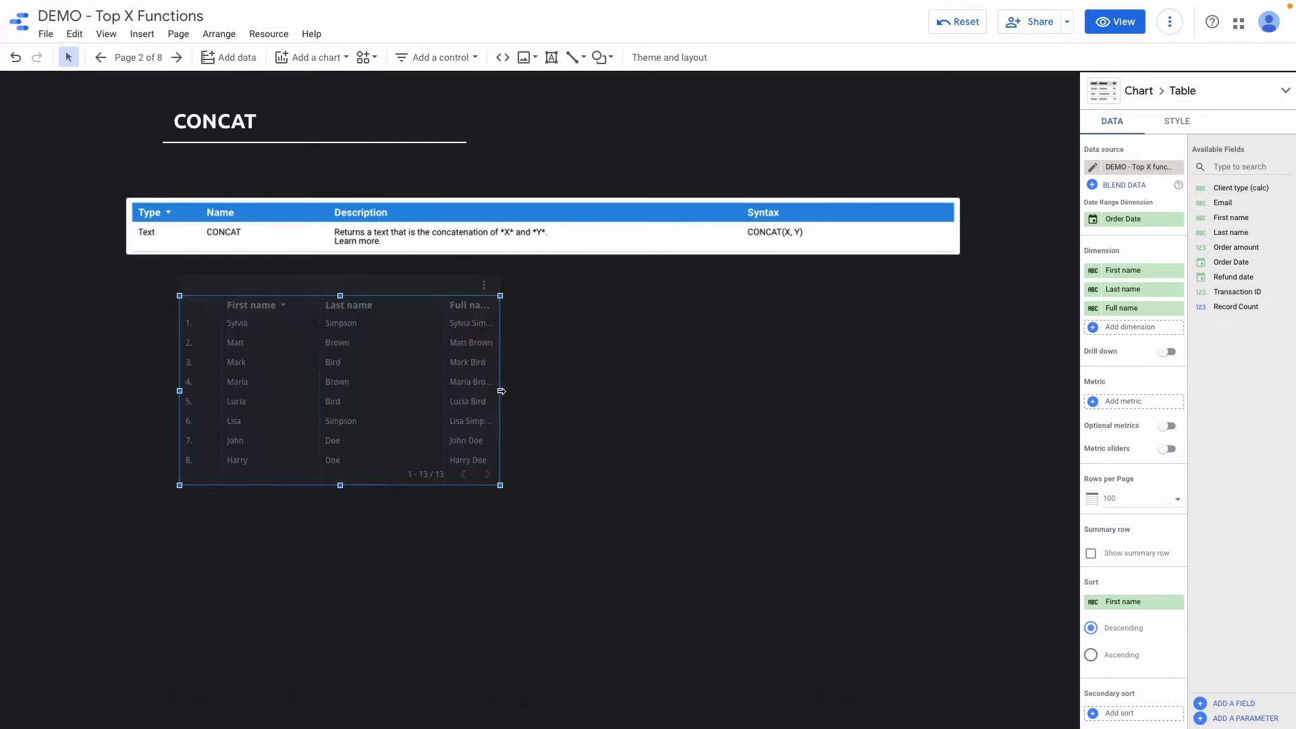
drag(500, 394, 606, 393)
drag(530, 371, 493, 371)
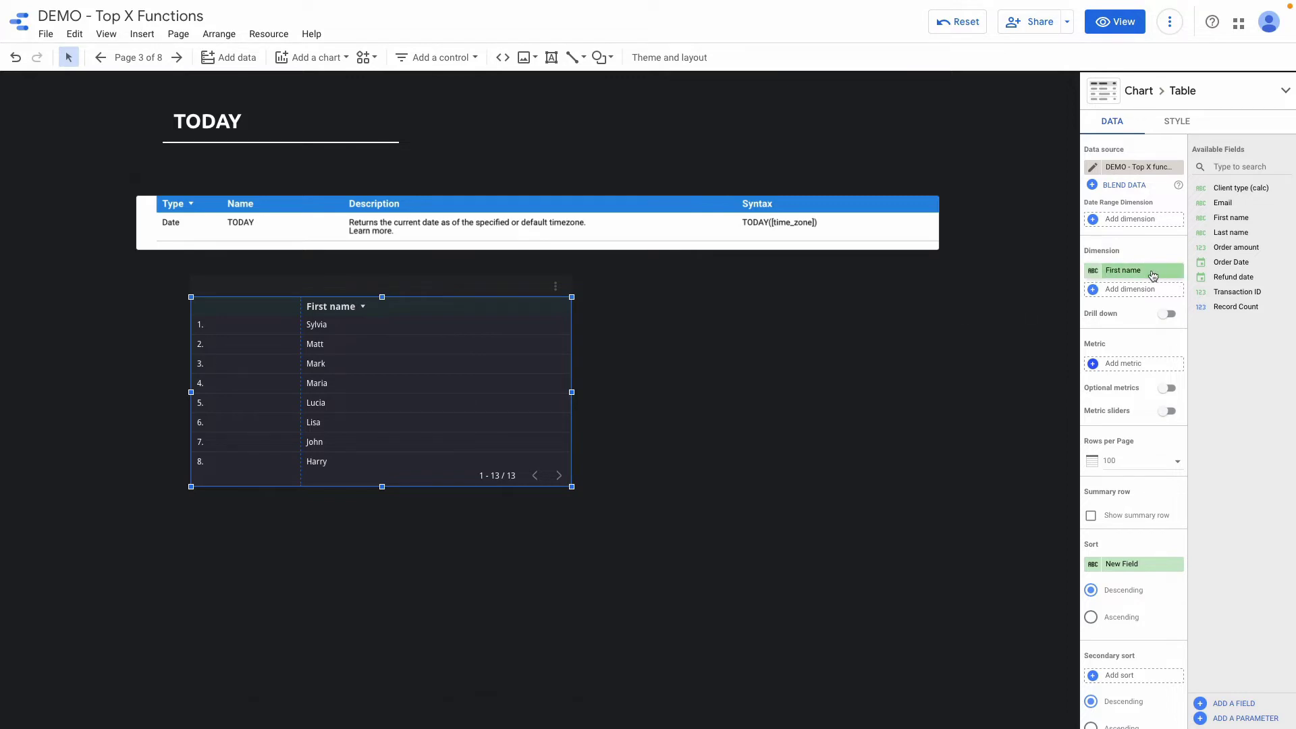
- Replace First name in the table with a new calculated field using TODAY()
click(1128, 270)
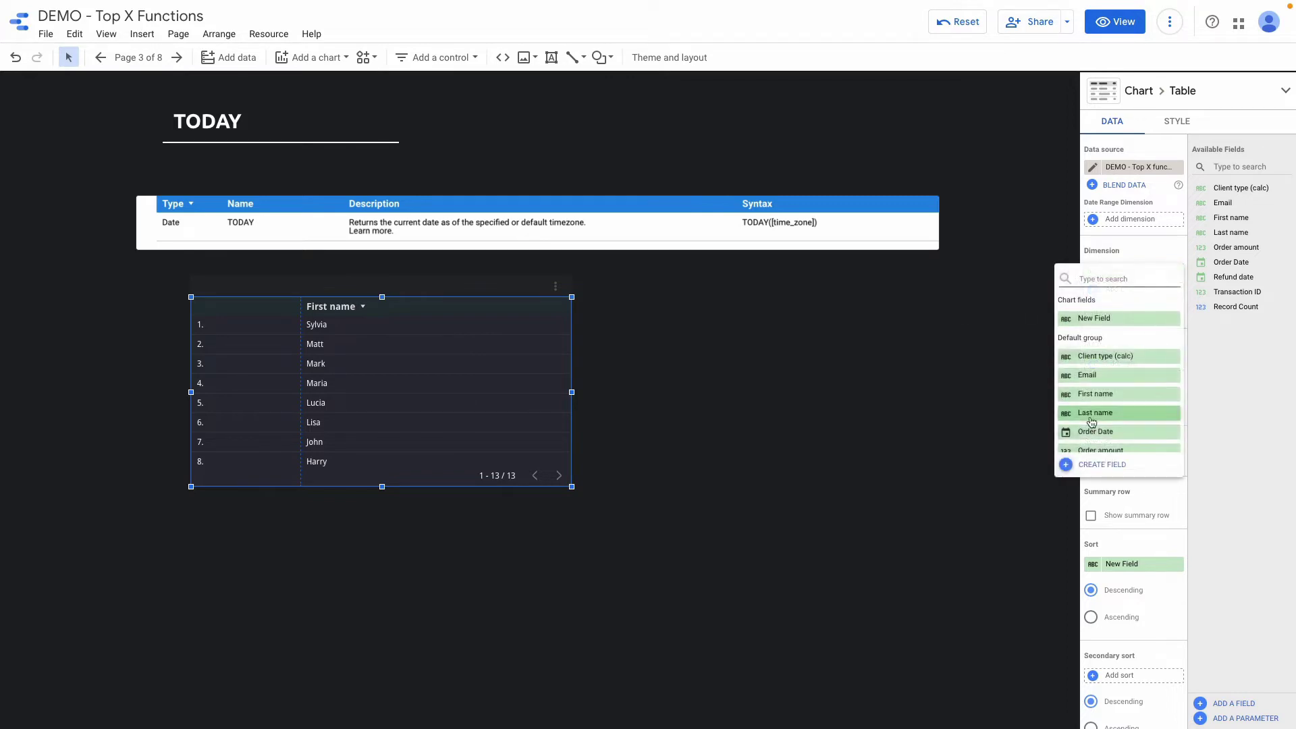
click(1074, 466)
click(1050, 345)
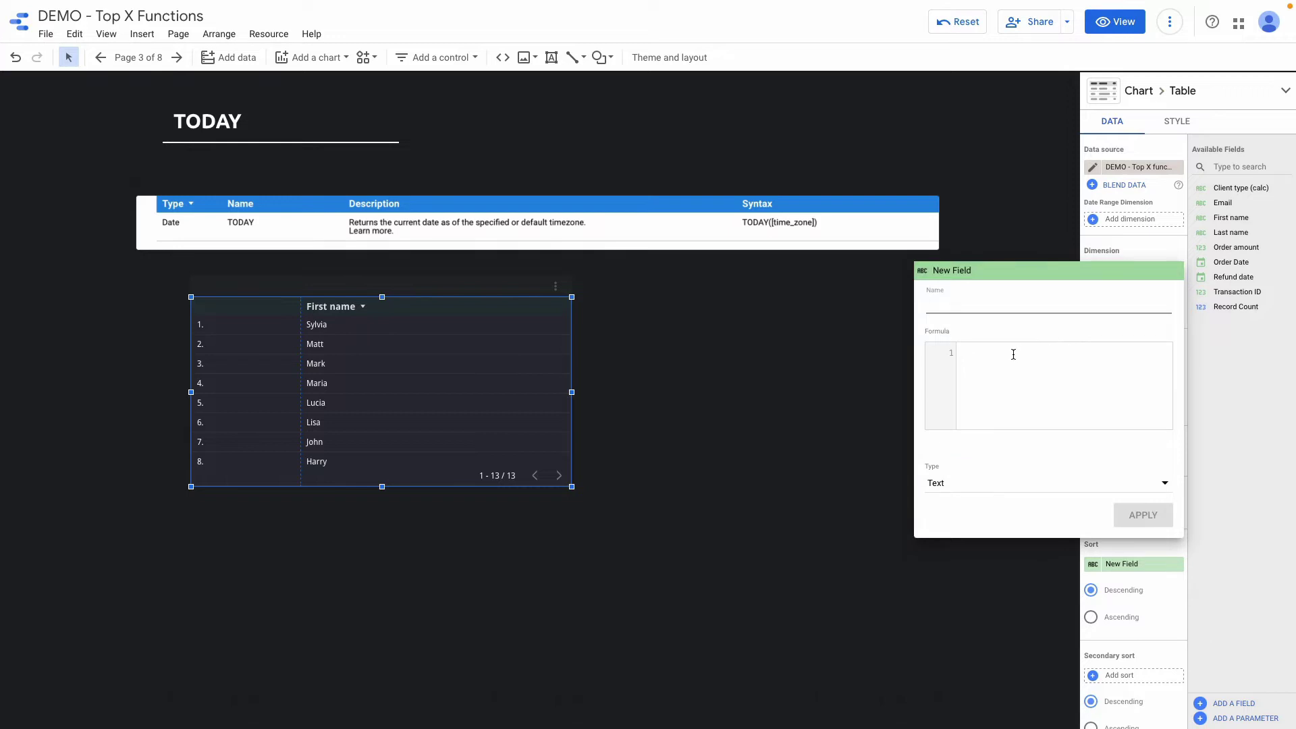
text(to)
key(Down)
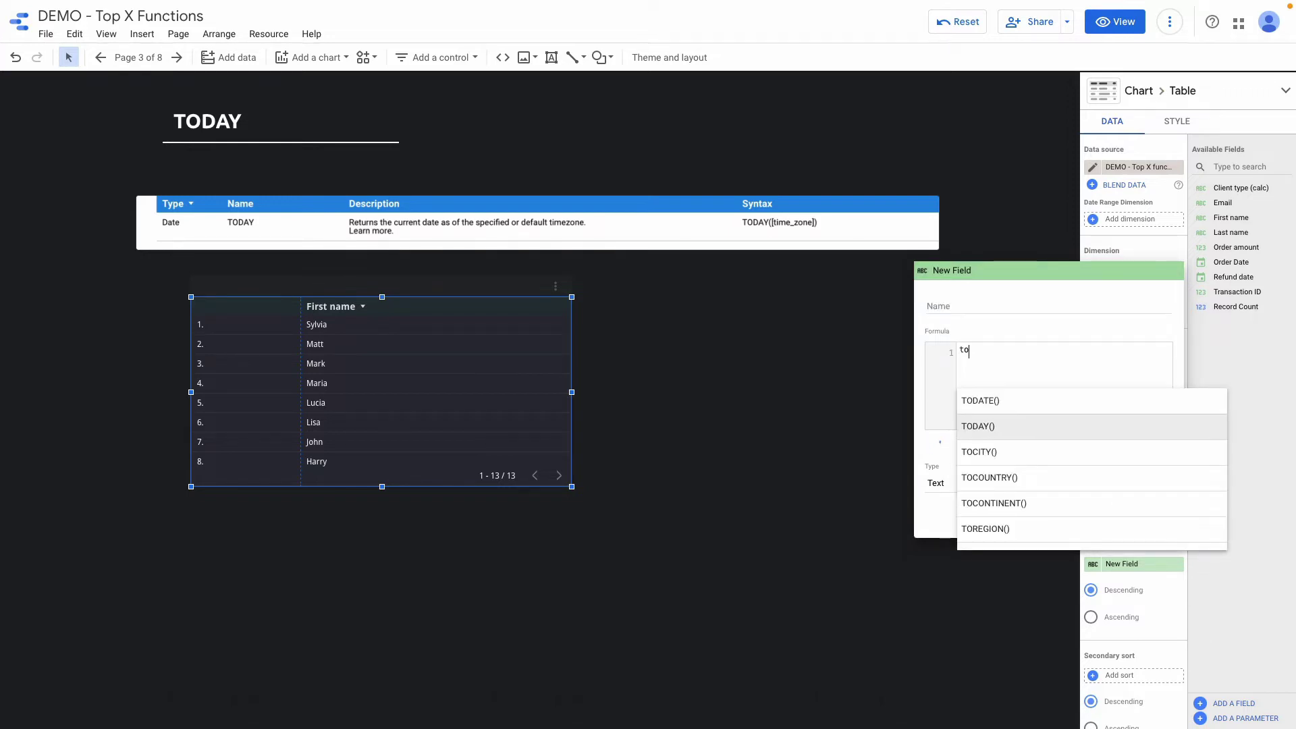
key(Return)
click(1143, 516)
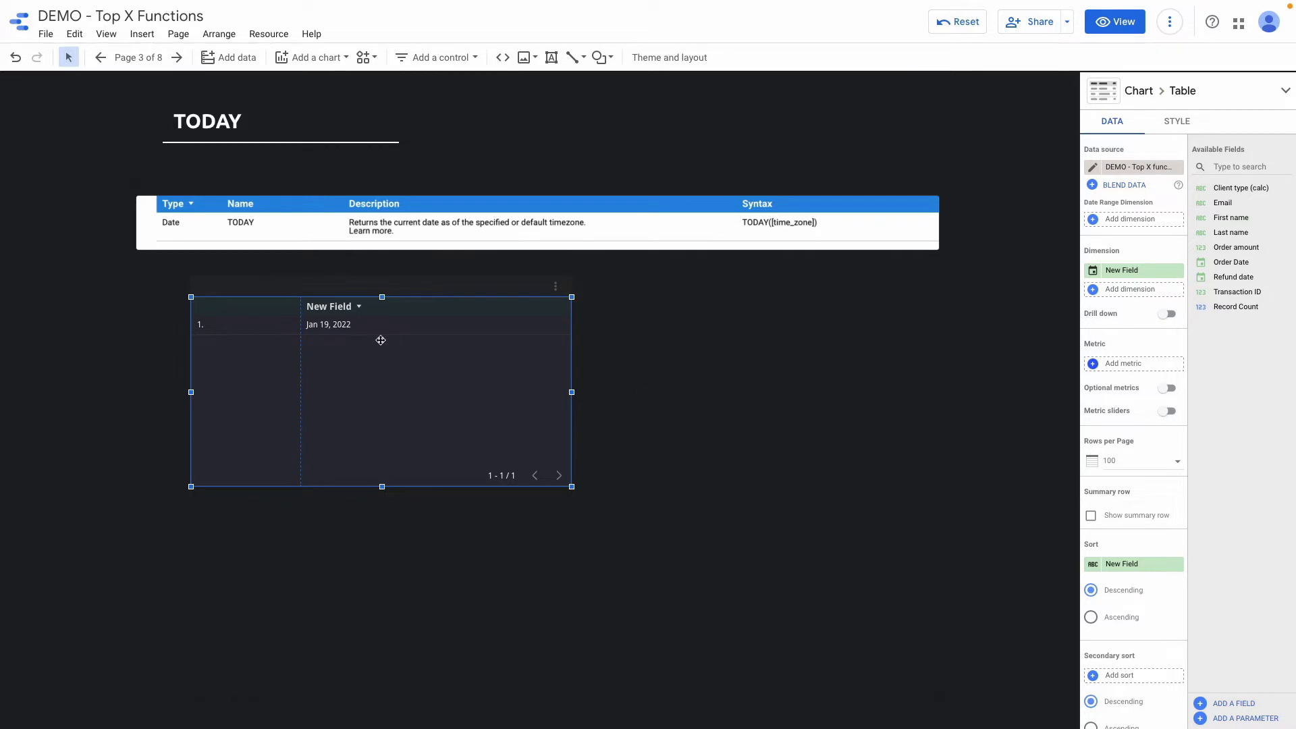
- Hide the date table's row numbers, pagination and header in its style settings
click(1174, 125)
scroll(1134, 358, down, 1)
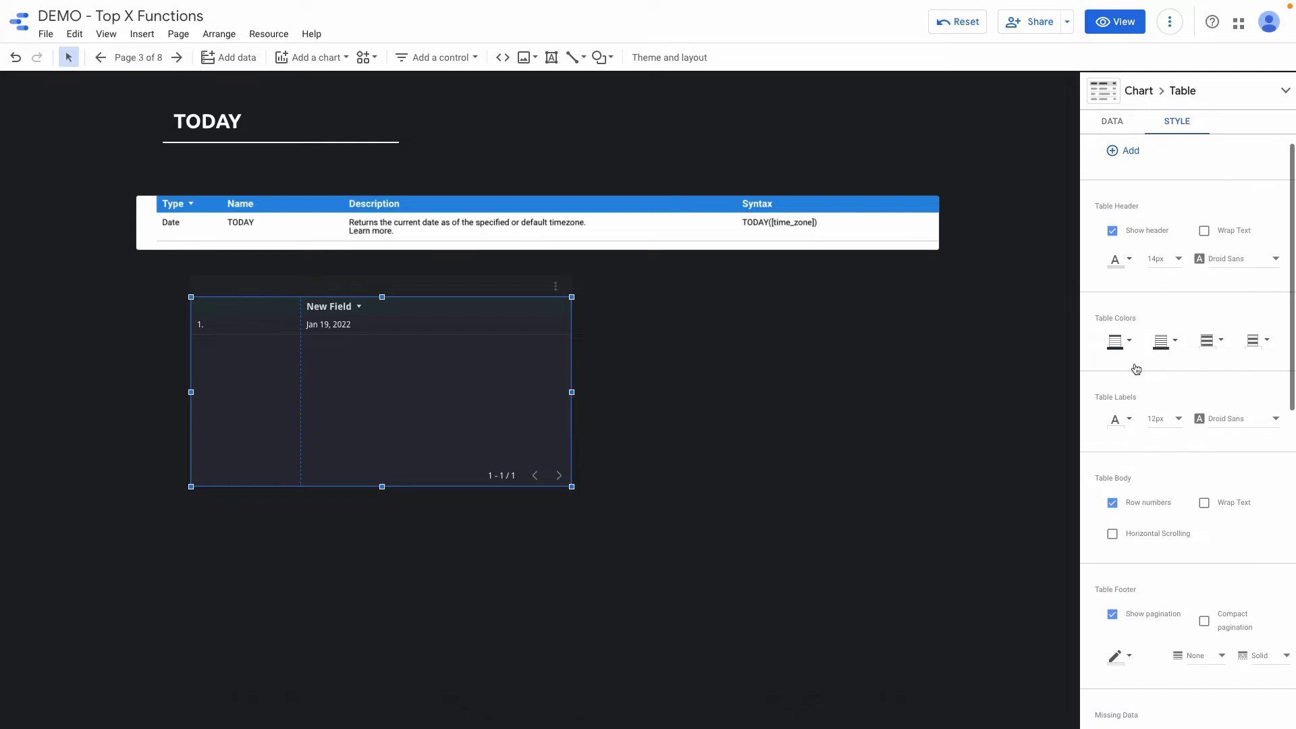
scroll(1134, 365, down, 3)
click(1112, 289)
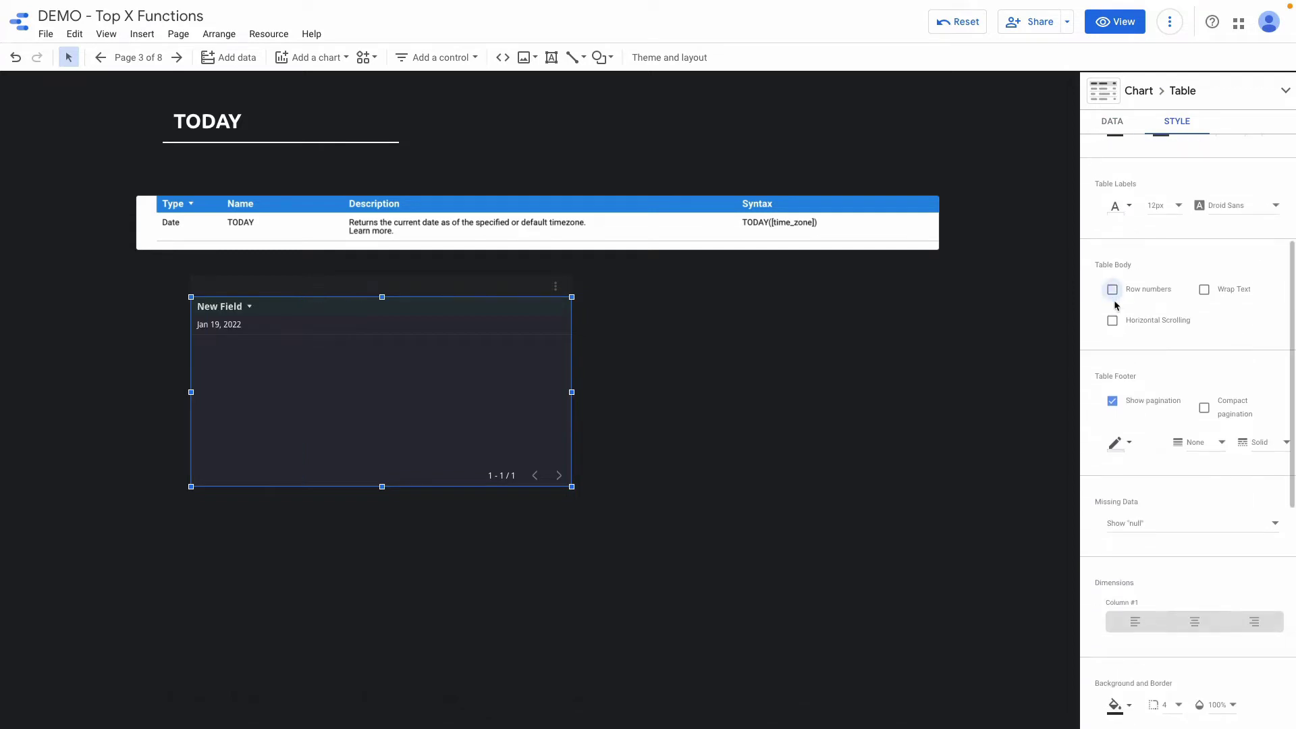
click(1113, 401)
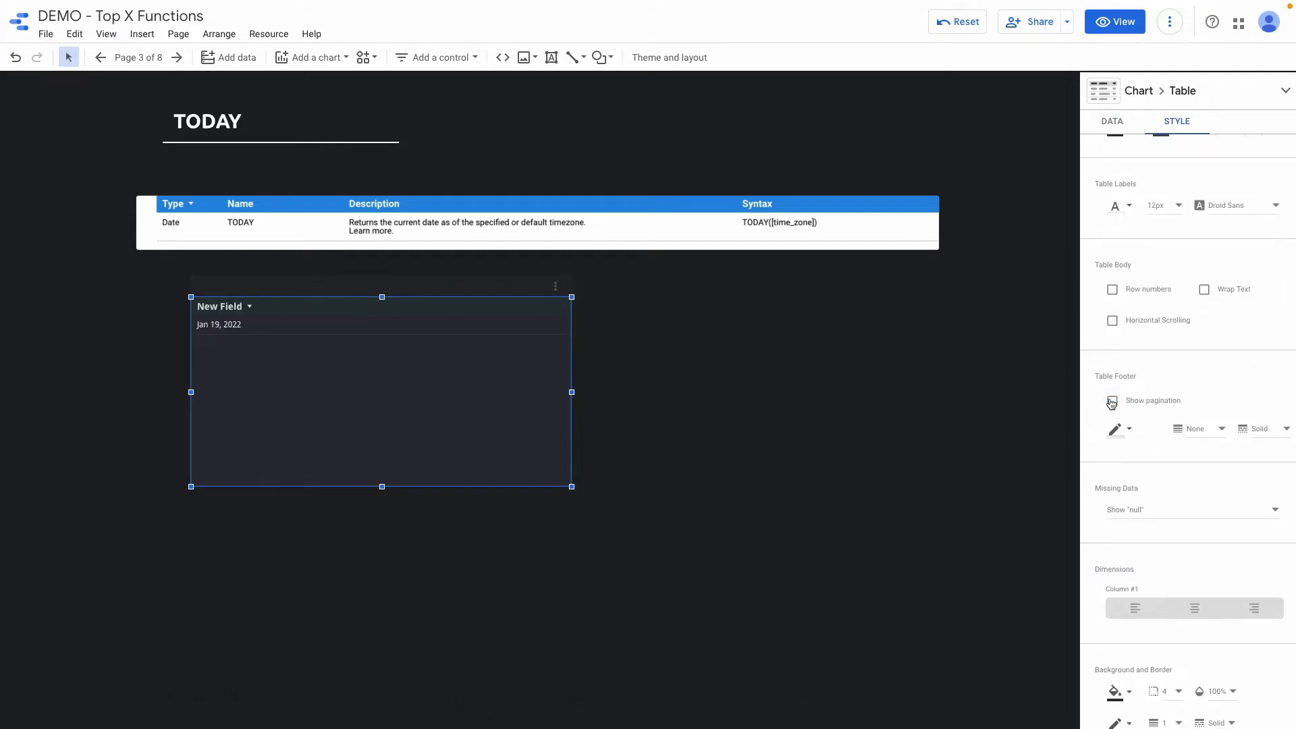
scroll(1147, 269, up, 1)
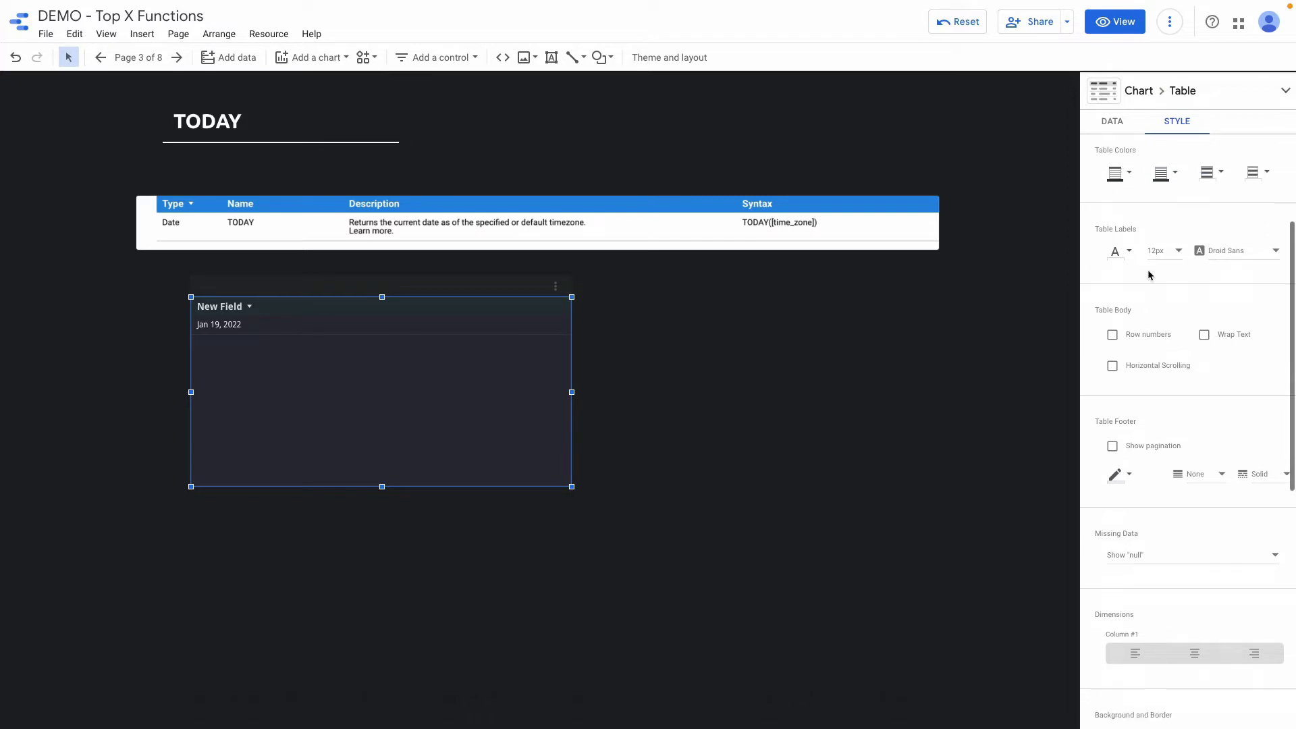
scroll(1147, 270, down, 3)
scroll(1147, 270, down, 4)
scroll(1148, 269, up, 10)
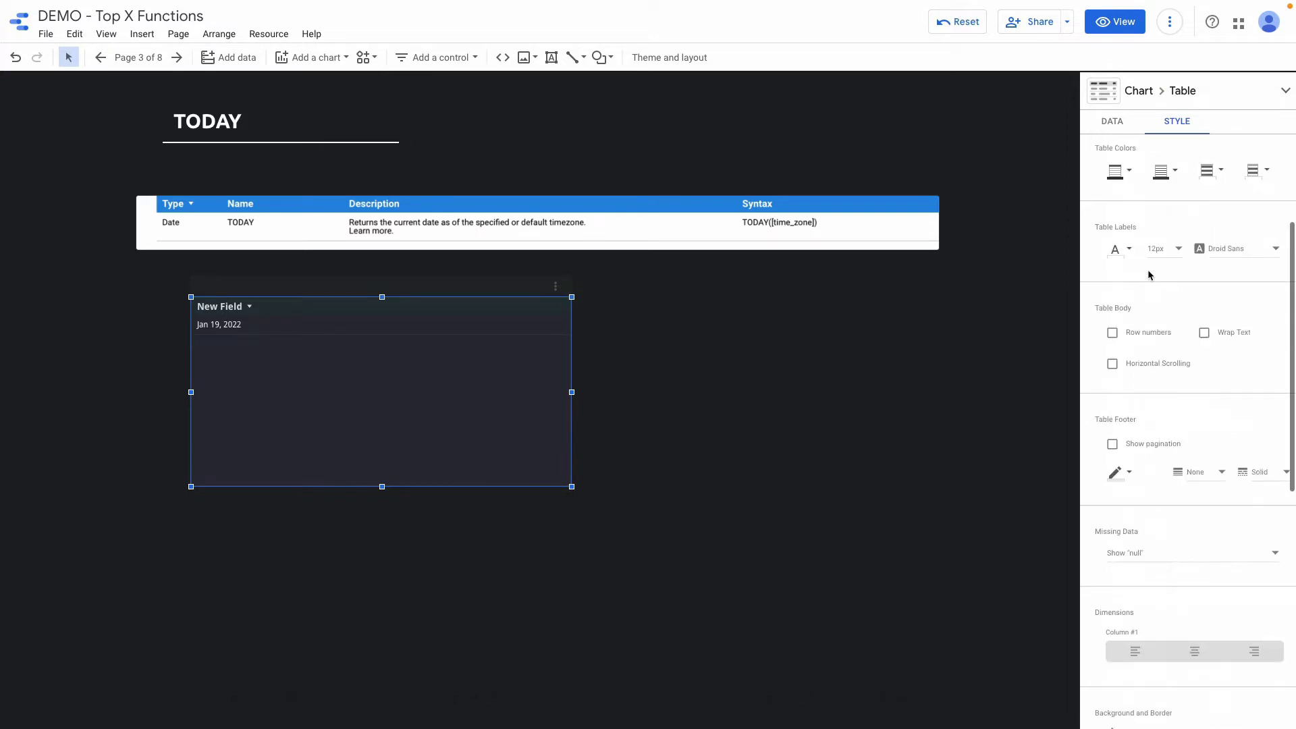
click(1112, 252)
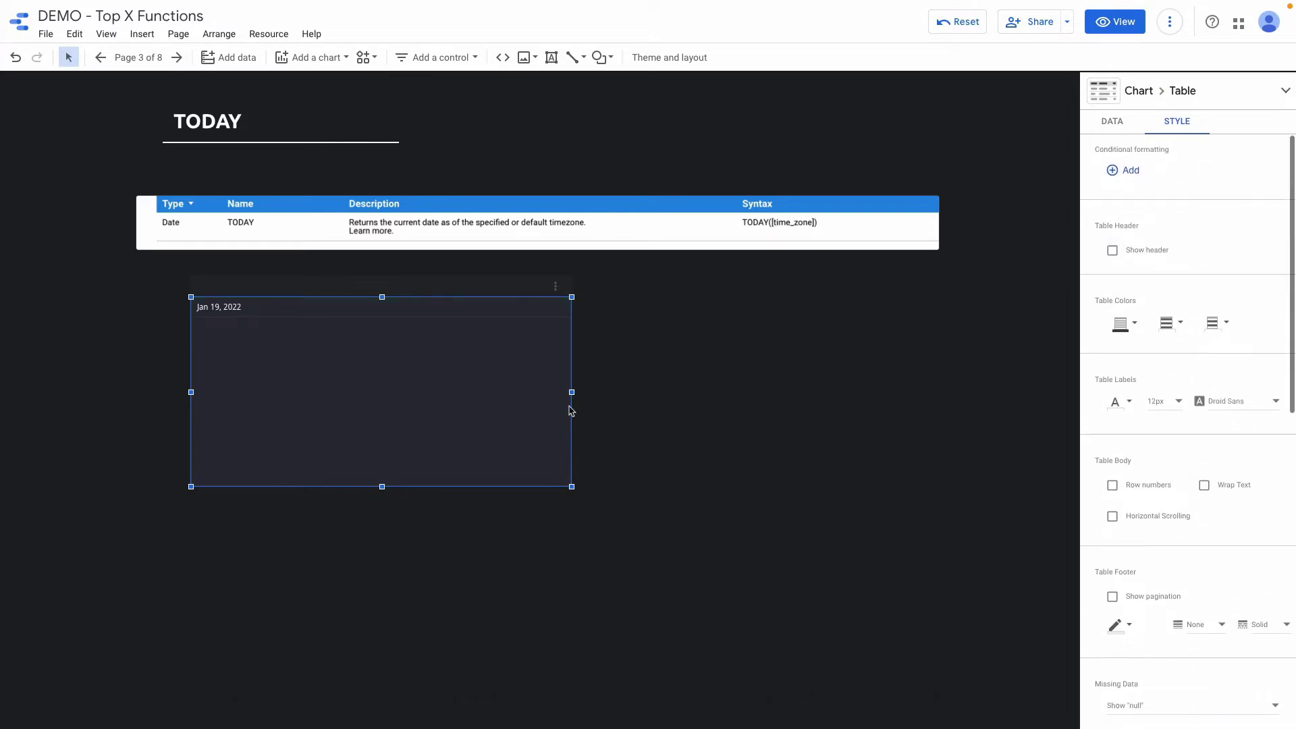
- Shrink the date table and place it beside the TODAY title
drag(383, 486, 388, 316)
drag(572, 304, 292, 304)
drag(287, 304, 661, 211)
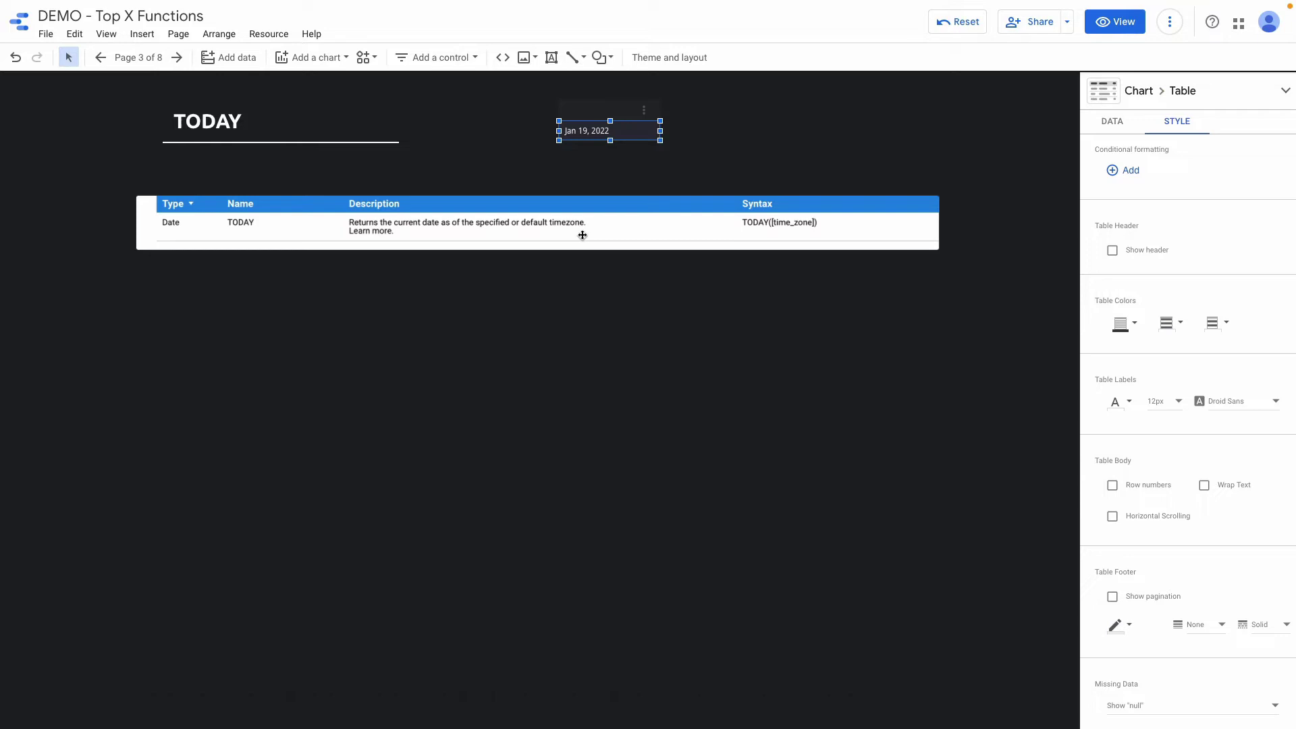
drag(624, 122, 635, 119)
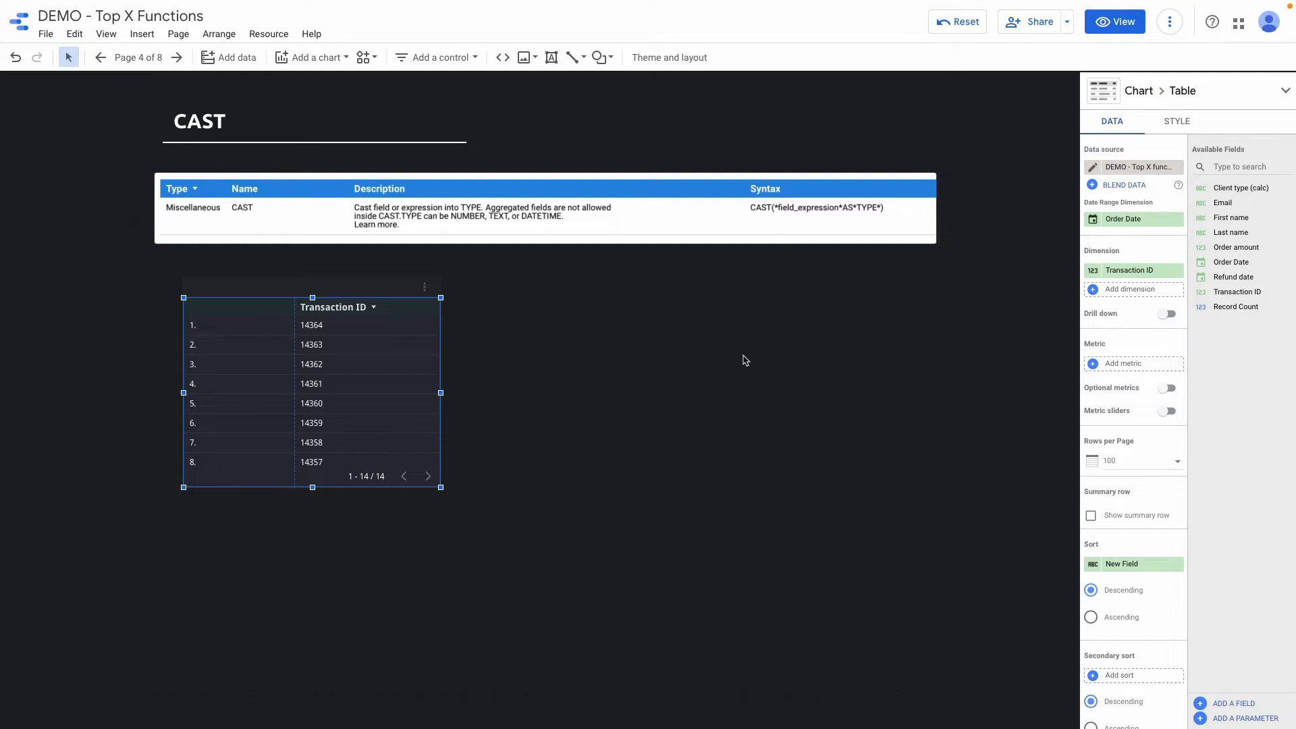
click(745, 360)
click(403, 342)
- Create a new dimension field with the formula CAST(Transaction ID as TEXT)
click(1093, 292)
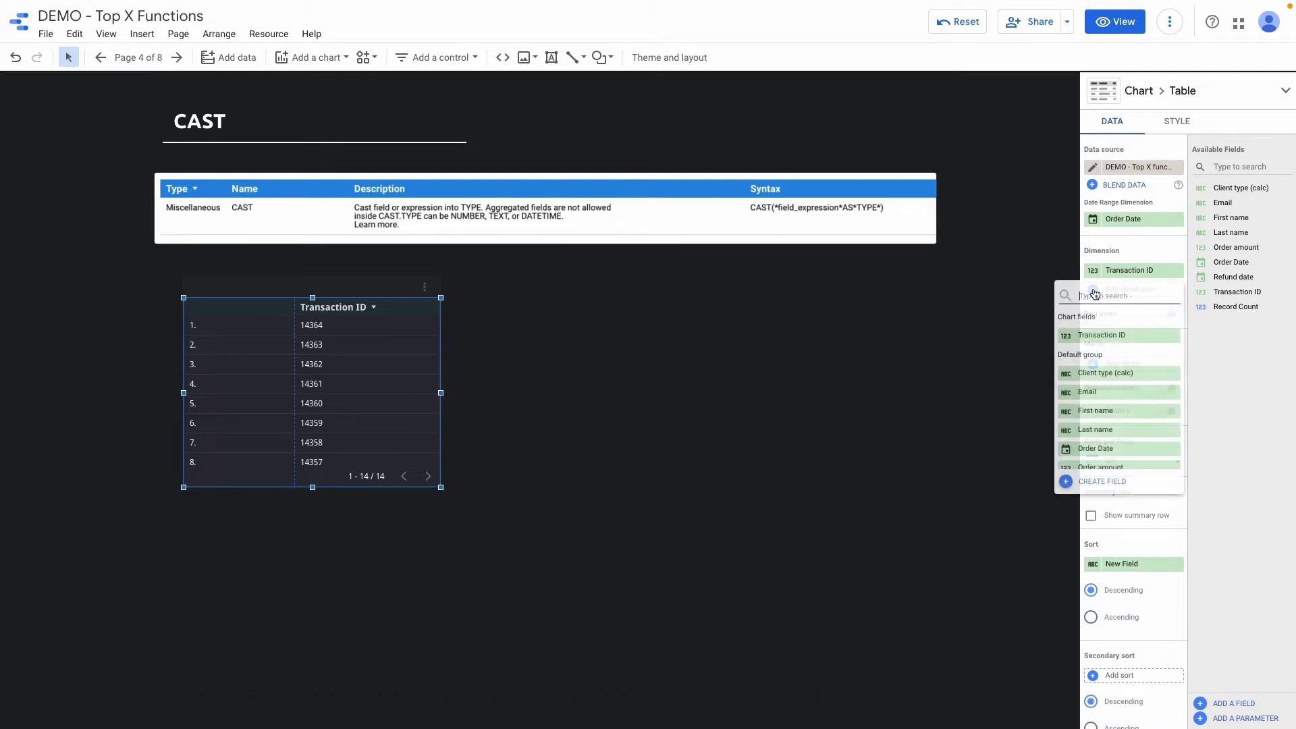
click(1066, 480)
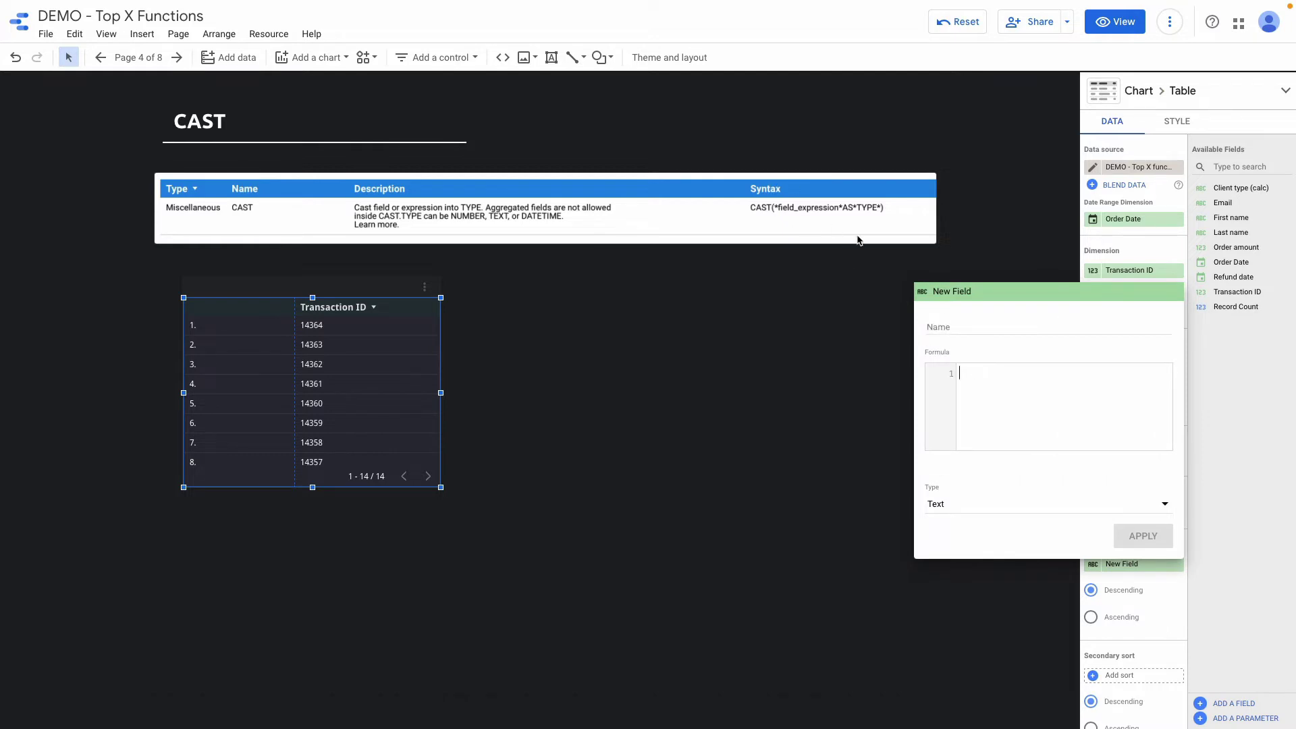
text(CAST(Transaction ID as TEXT))
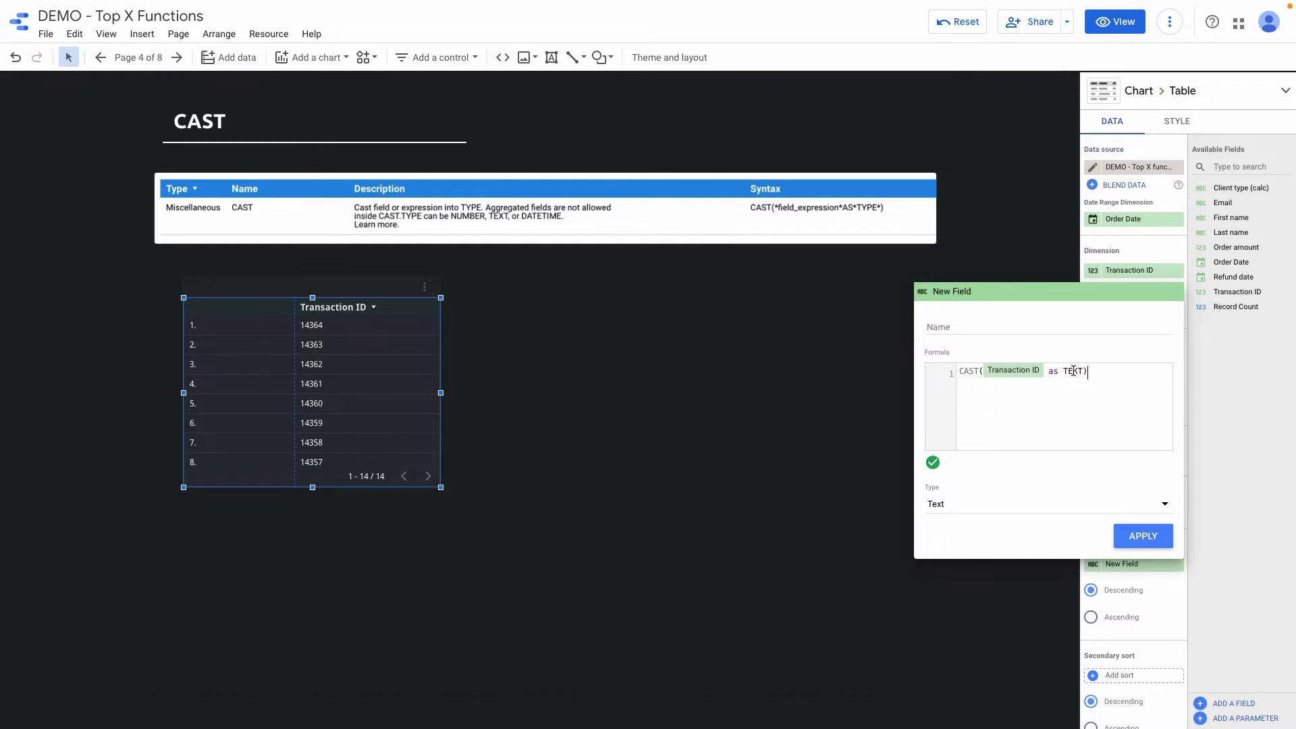
click(1033, 328)
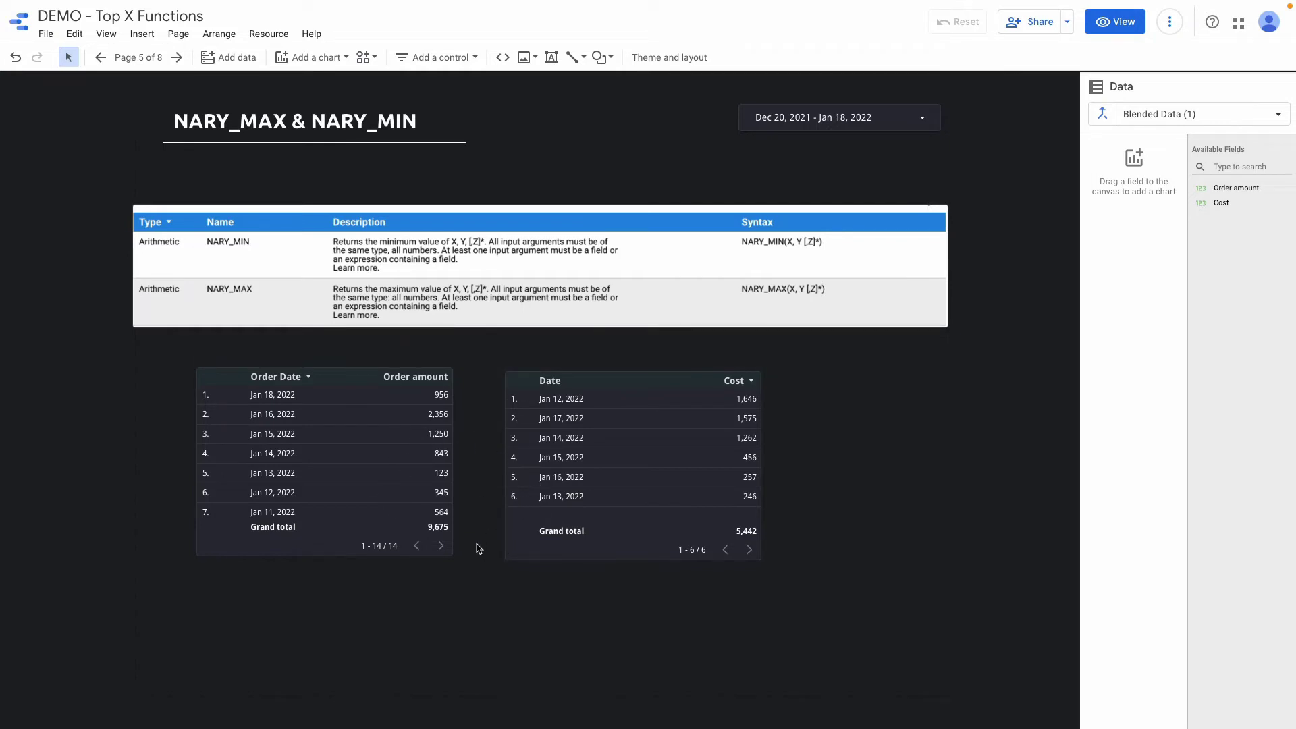
- Paste a Cost scorecard and give it a calculated metric SUM(Cost)/SUM(Order amount)
key(ctrl+v)
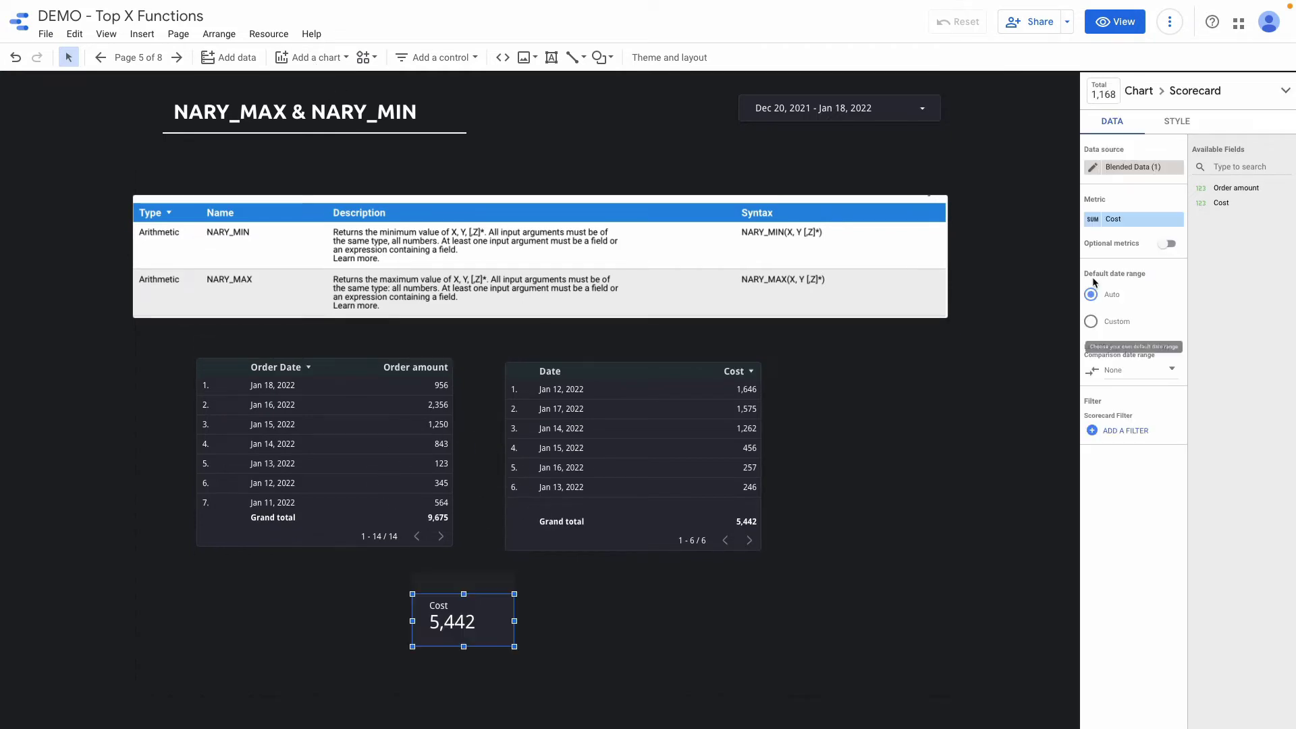
click(1113, 224)
click(978, 308)
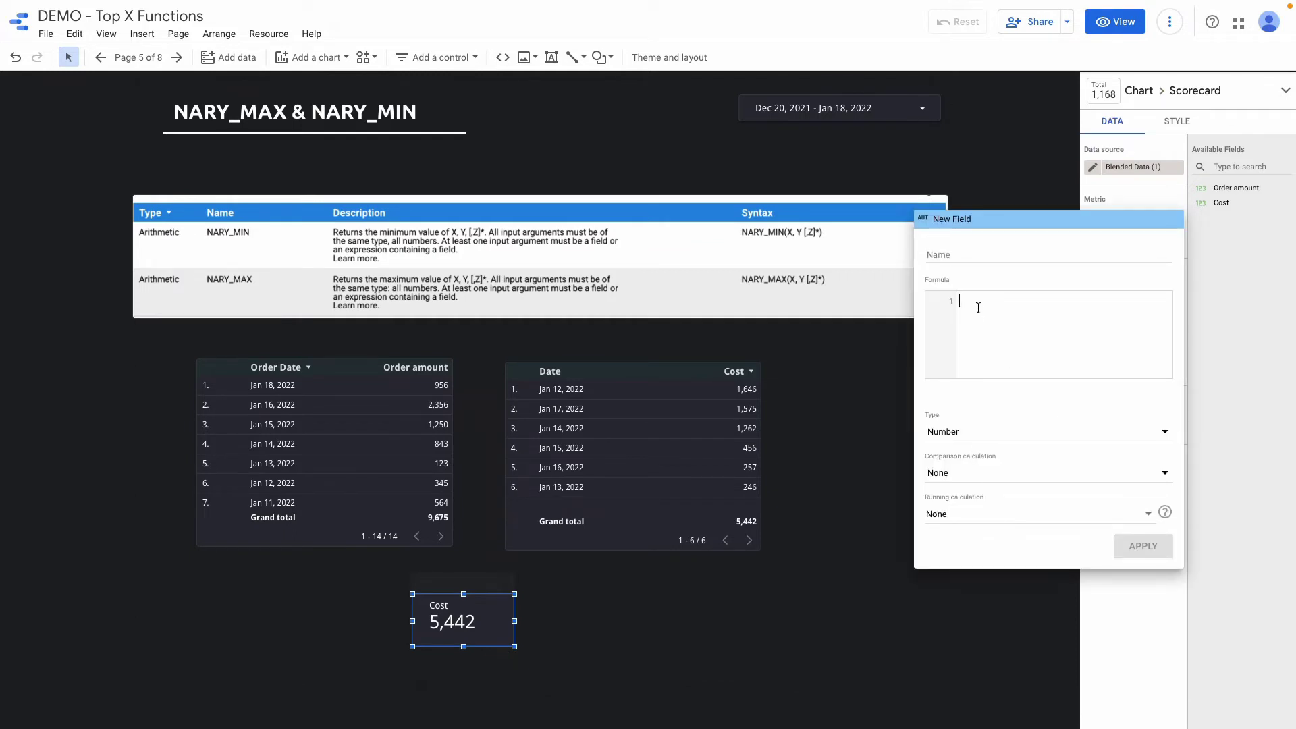
text(SUM()/)
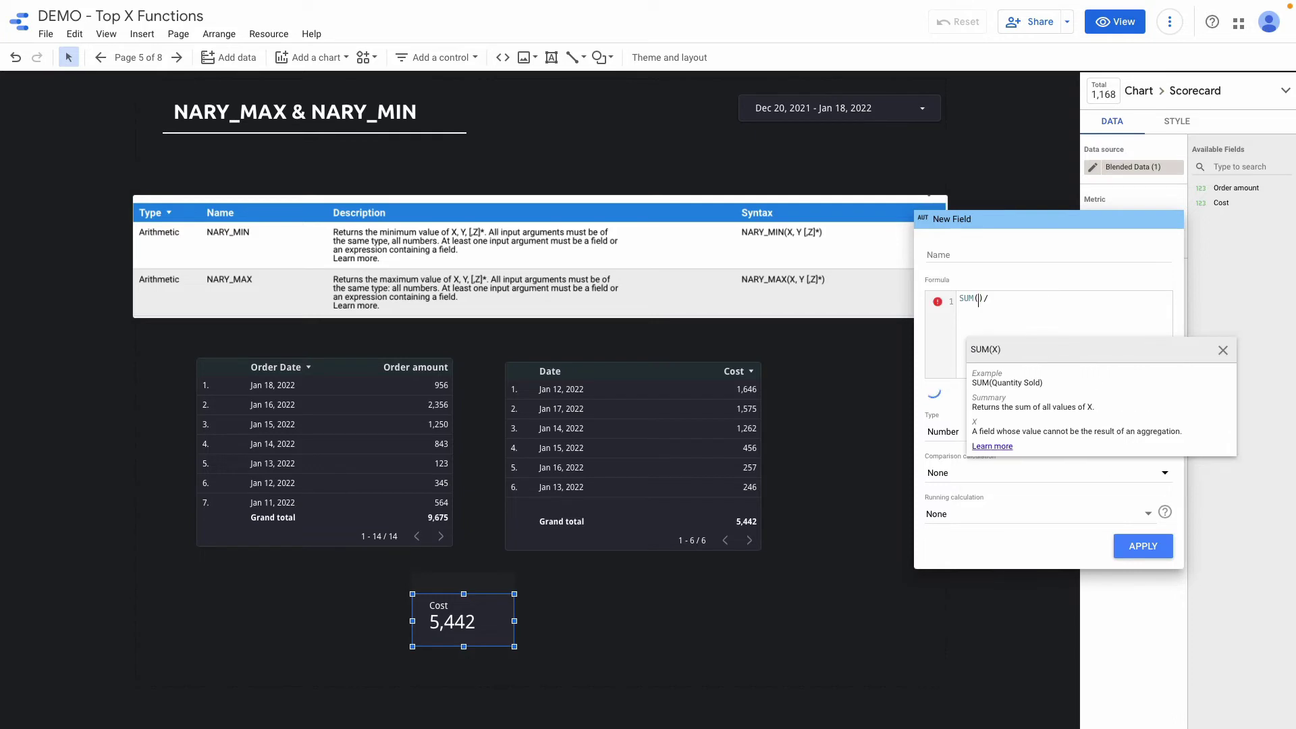
text(cost)
key(Return)
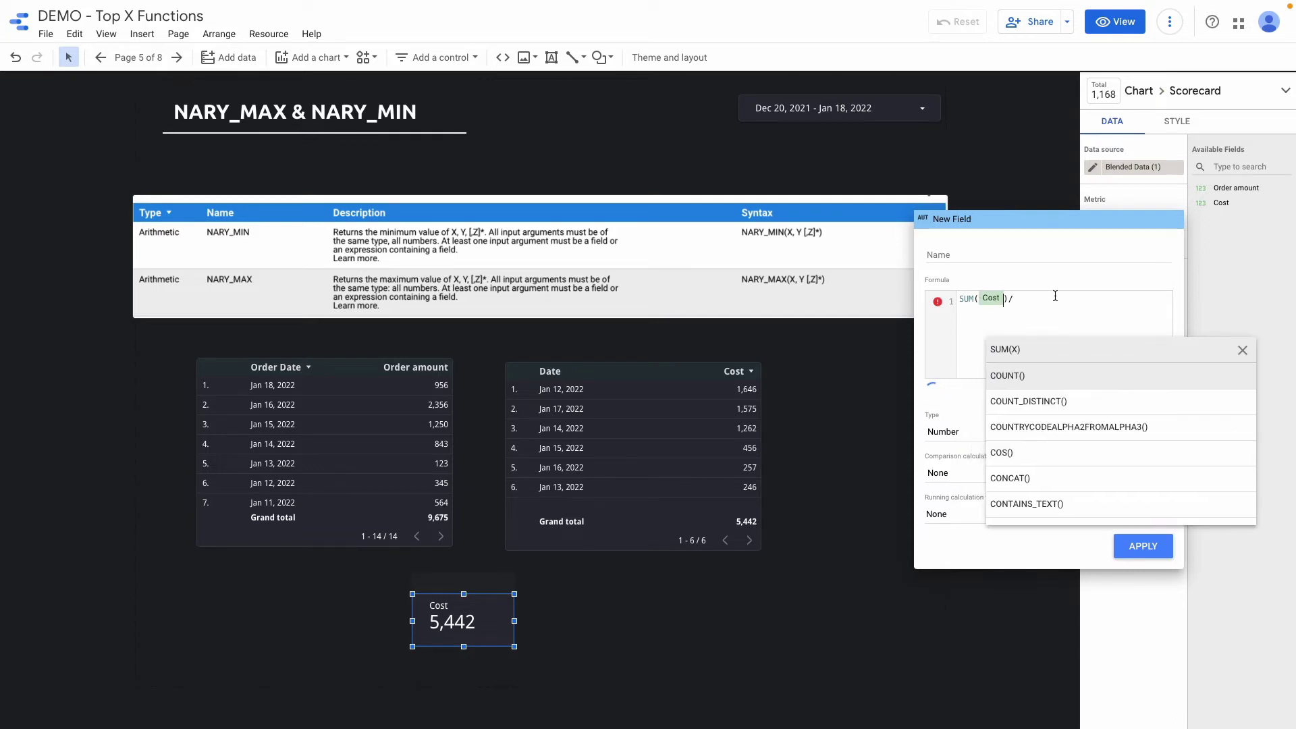
key(End)
text(sum(order)
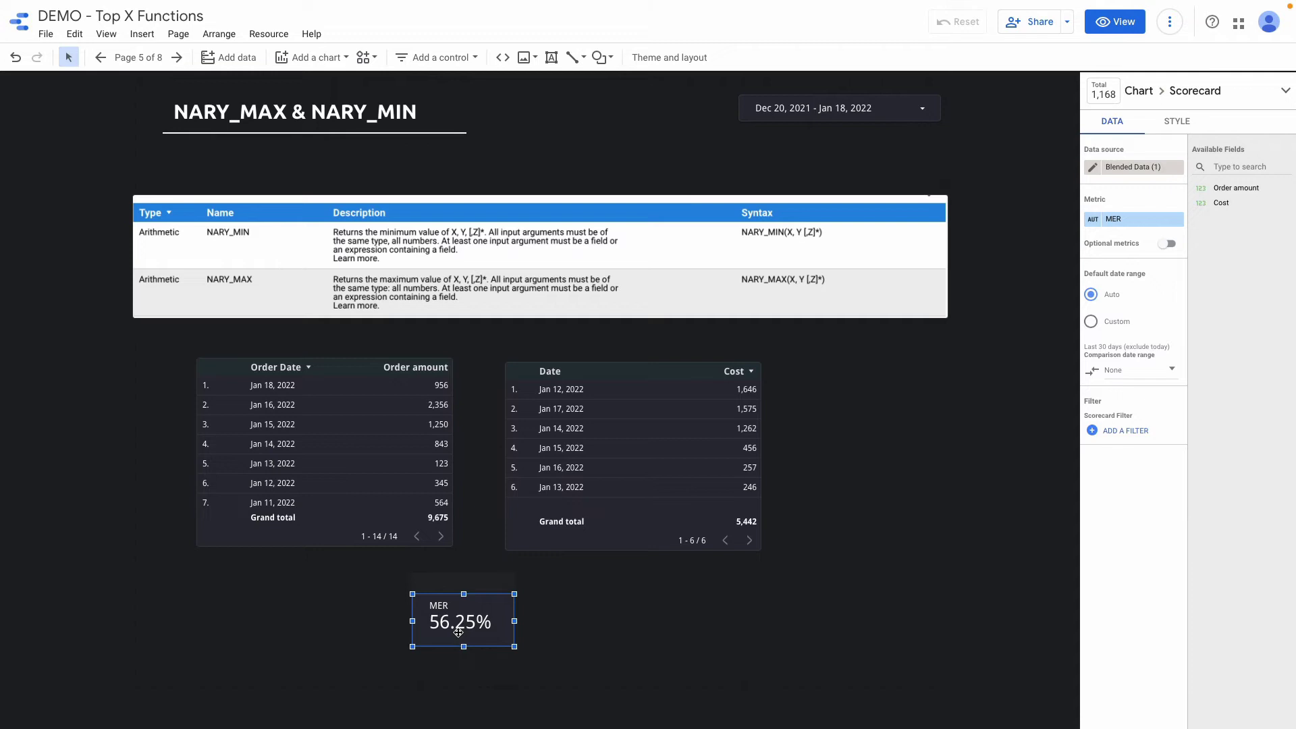
scroll(679, 444, up, 1)
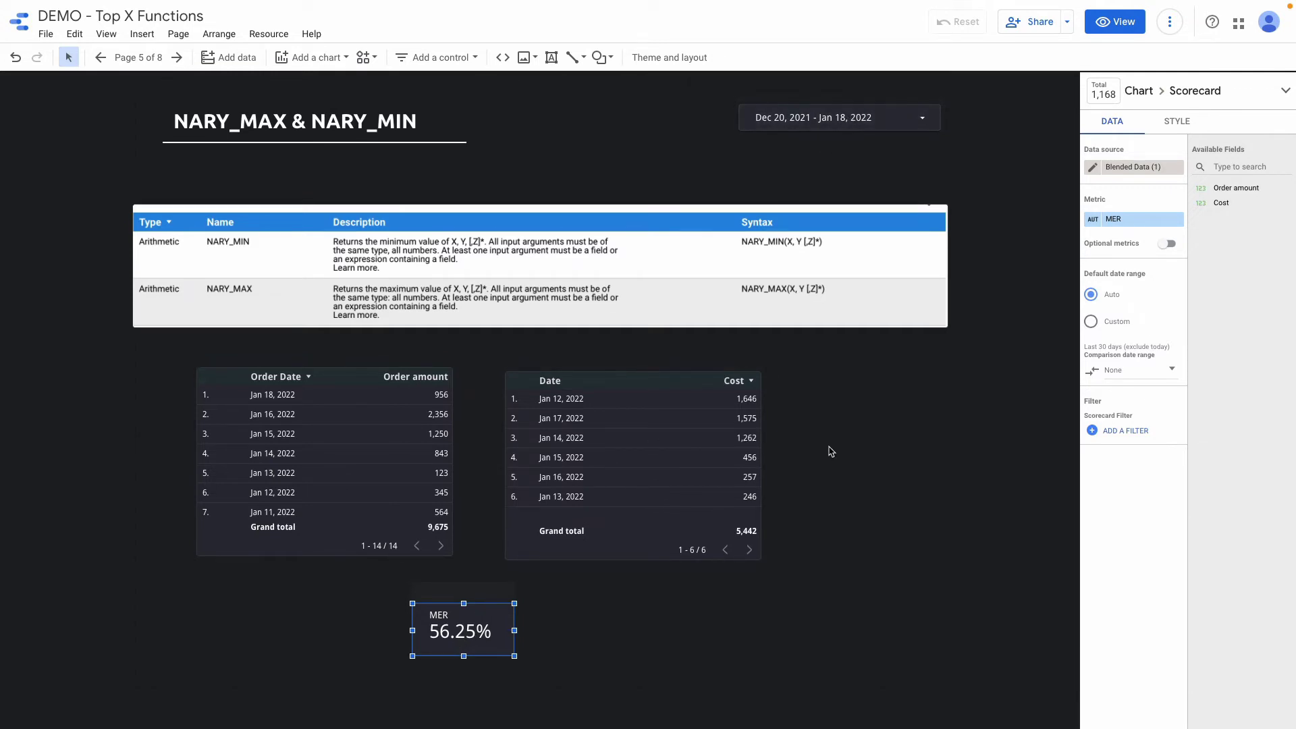
- Set the page's date range to the Yesterday preset (Jan 18, 2022)
click(885, 126)
click(885, 126)
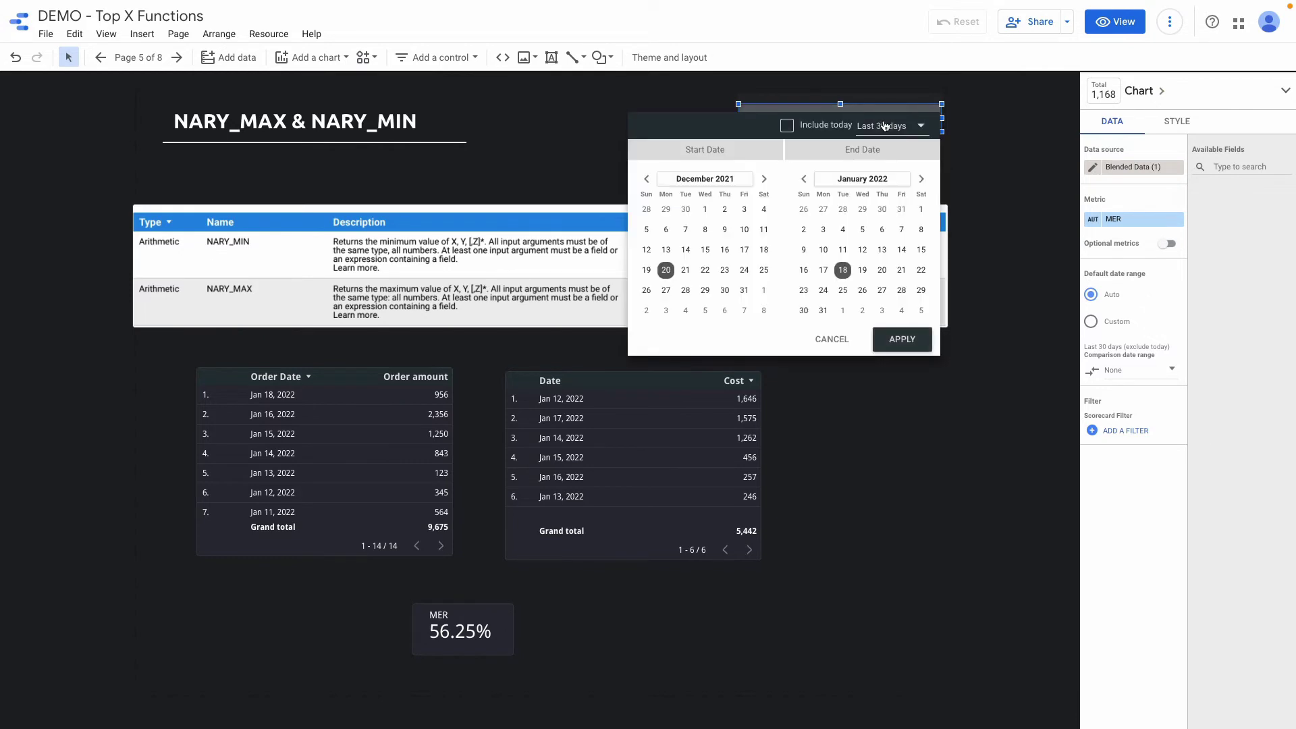
click(886, 127)
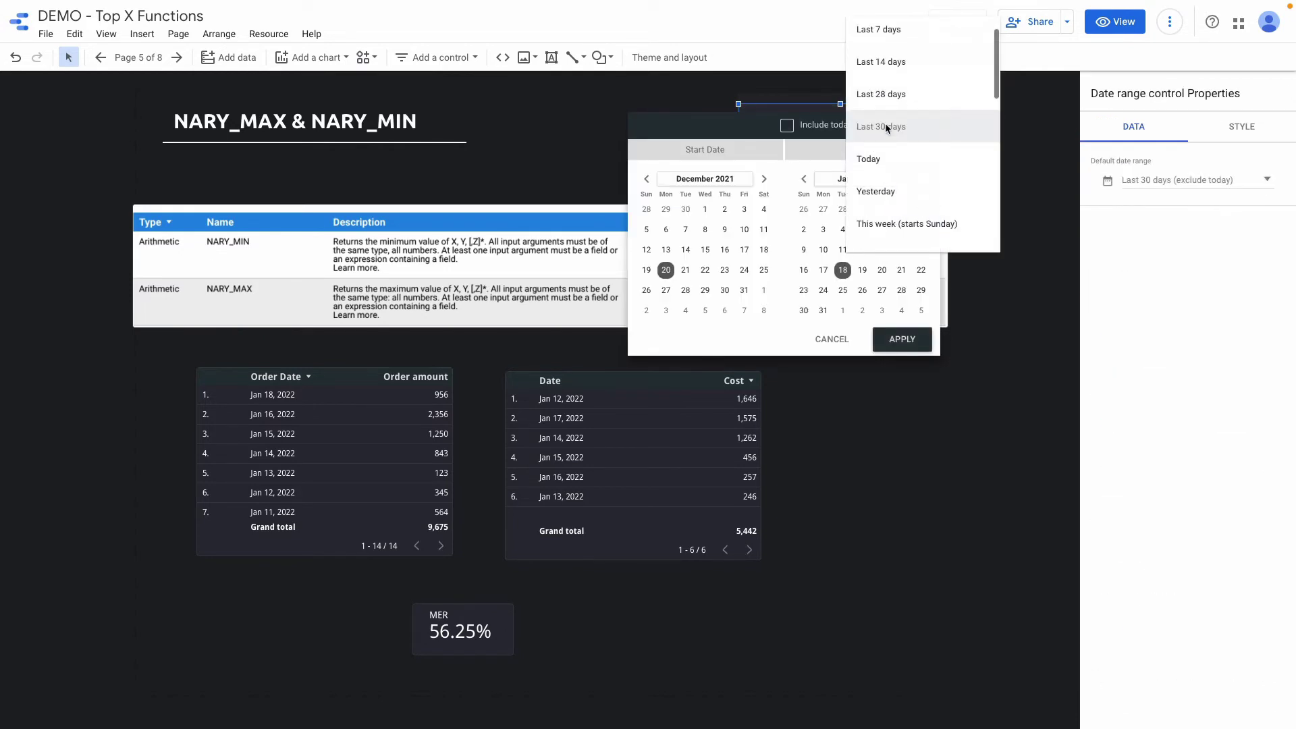
scroll(908, 135, down, 1)
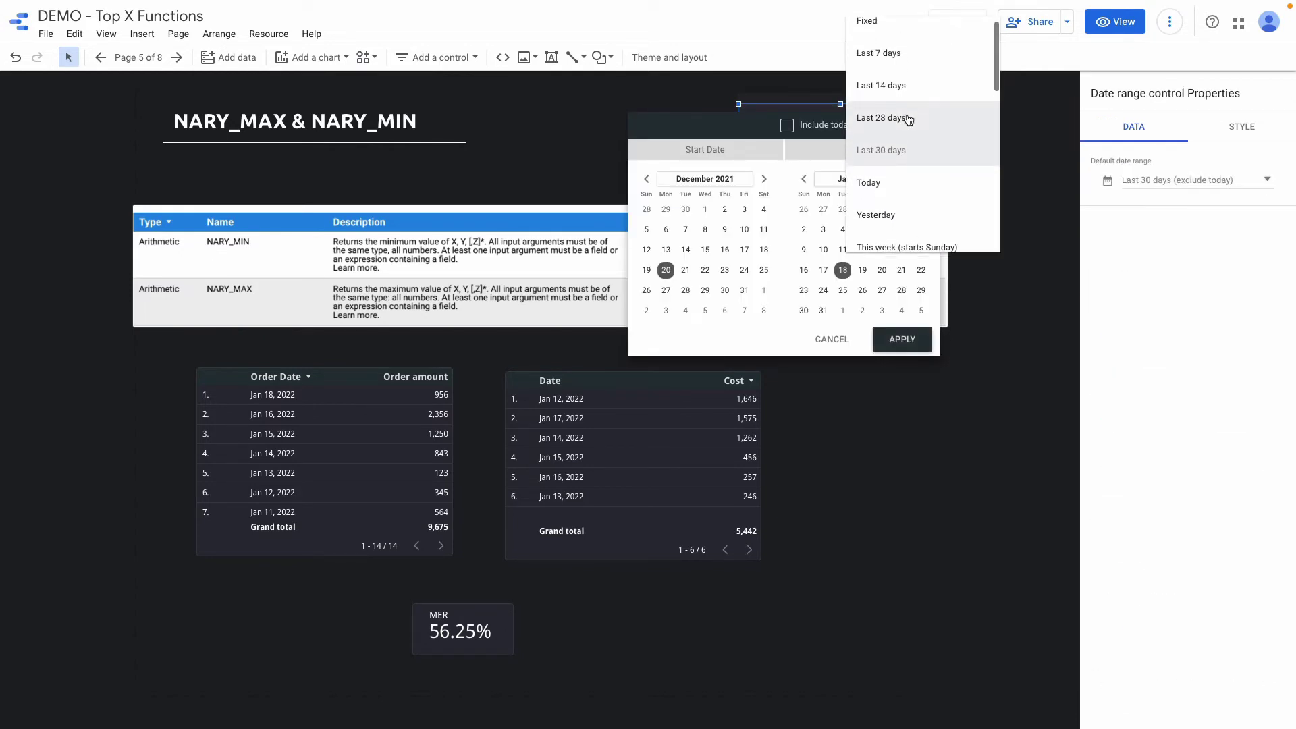
click(902, 217)
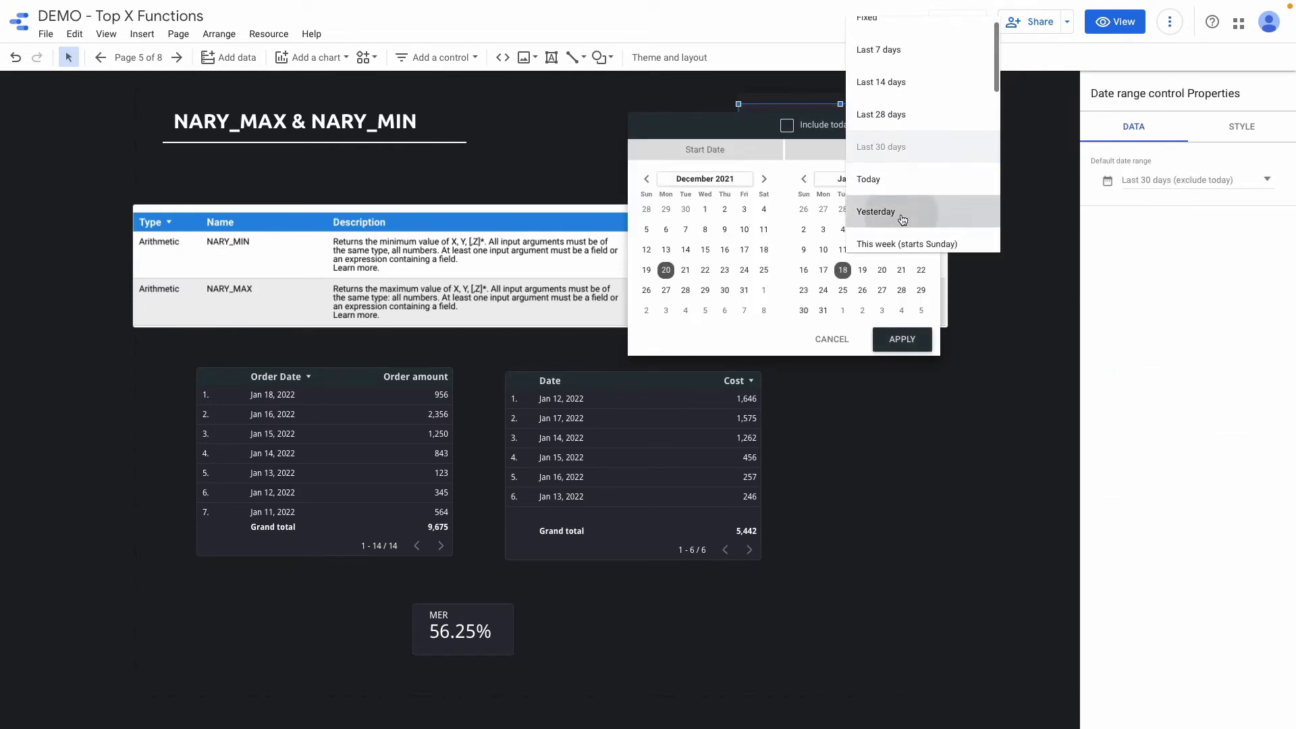
click(902, 339)
click(443, 631)
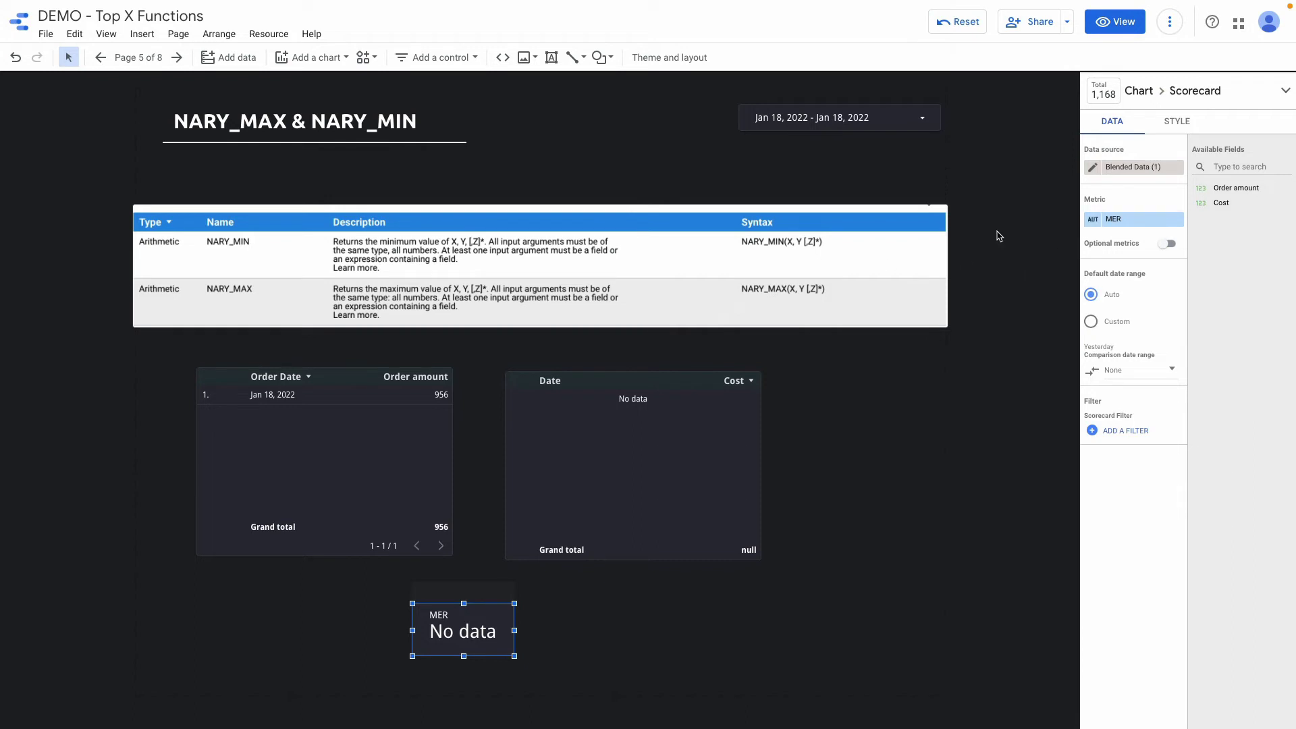
- In the MER formula, wrap Cost as NARY_MAX(Cost,0) inside the first SUM
click(1091, 218)
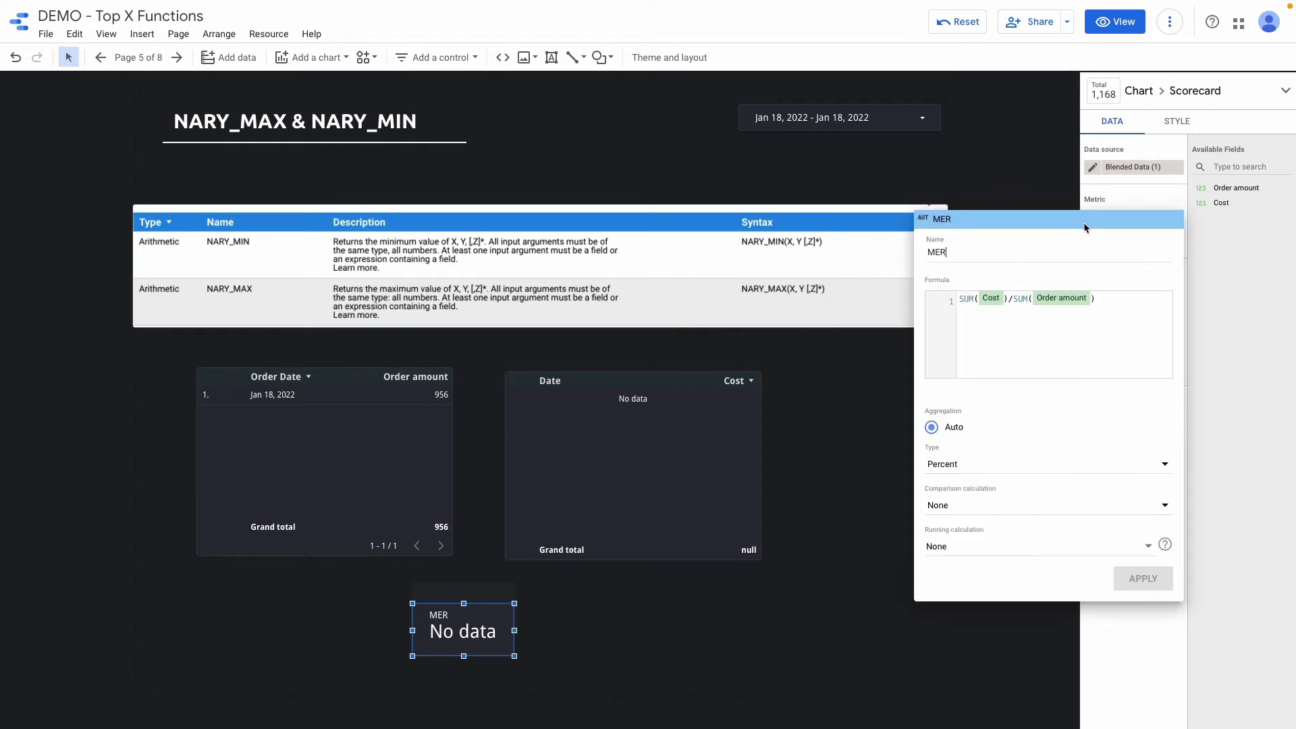
click(981, 301)
key(ctrl+a)
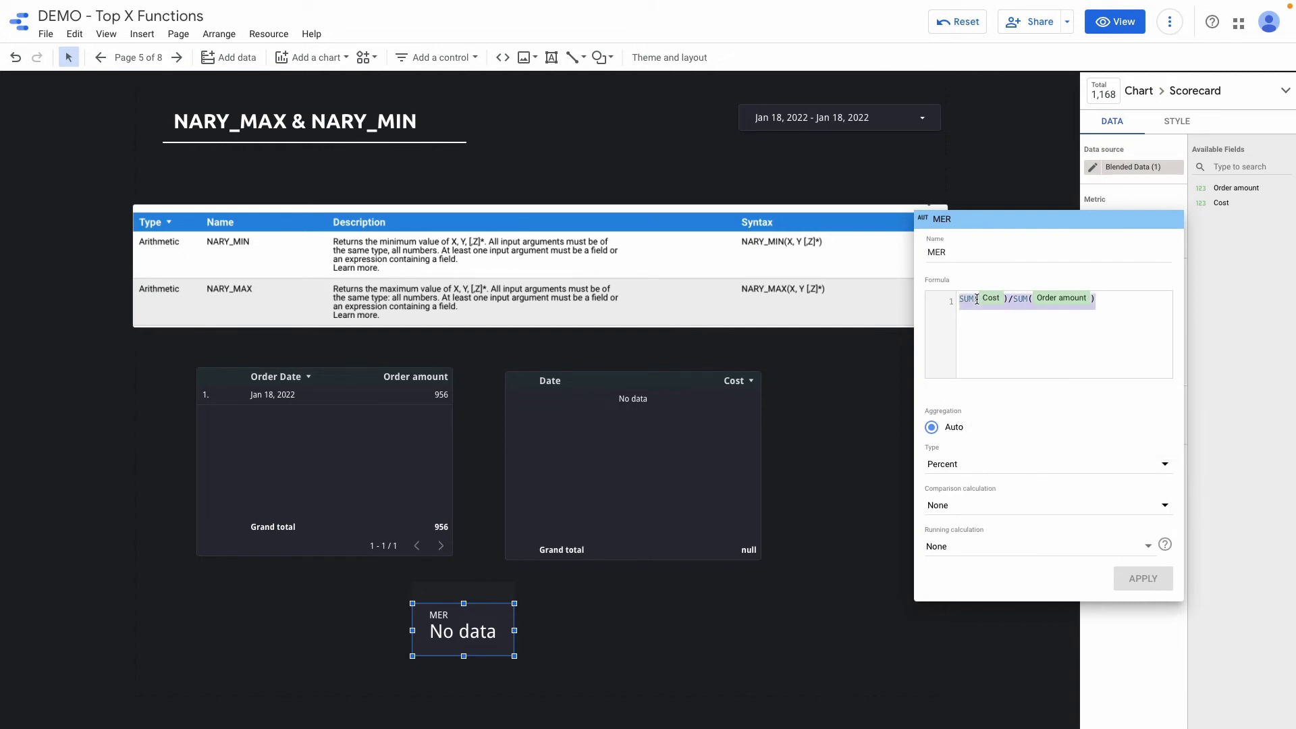
click(977, 299)
text(NARY_MAX()
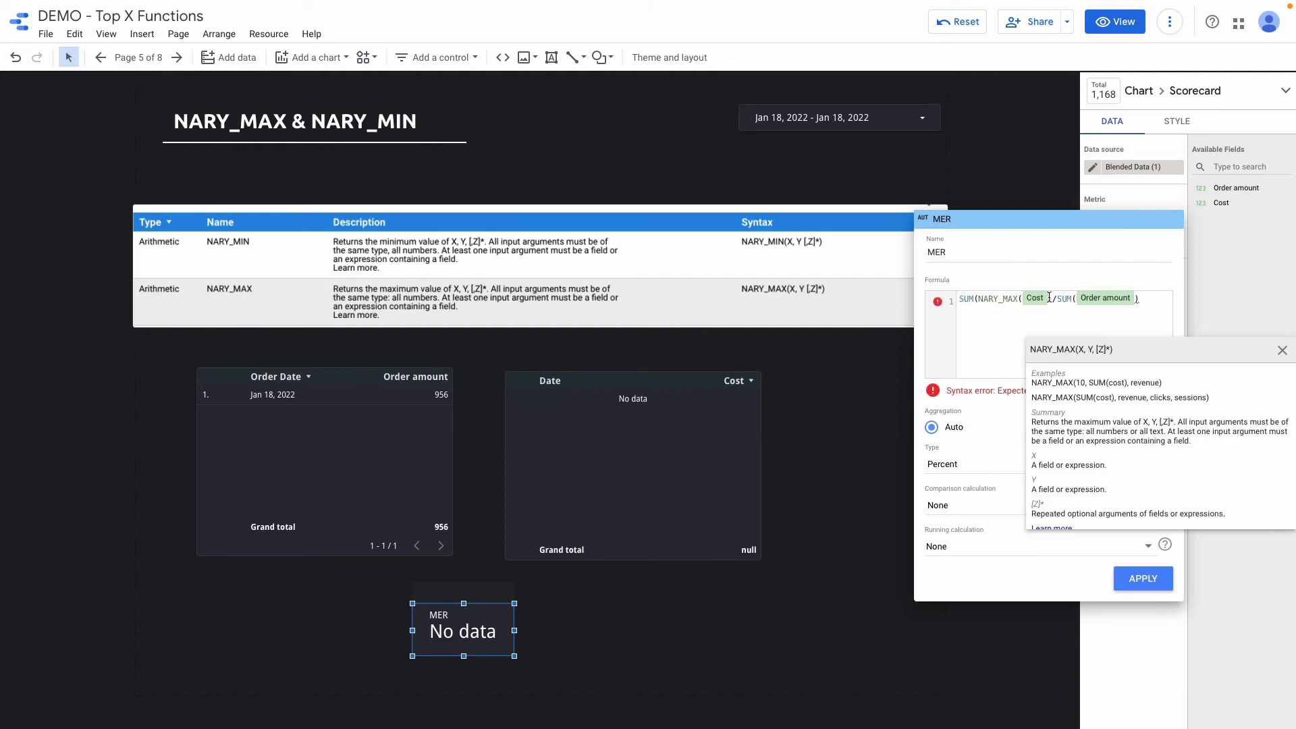
click(1049, 298)
text(,)
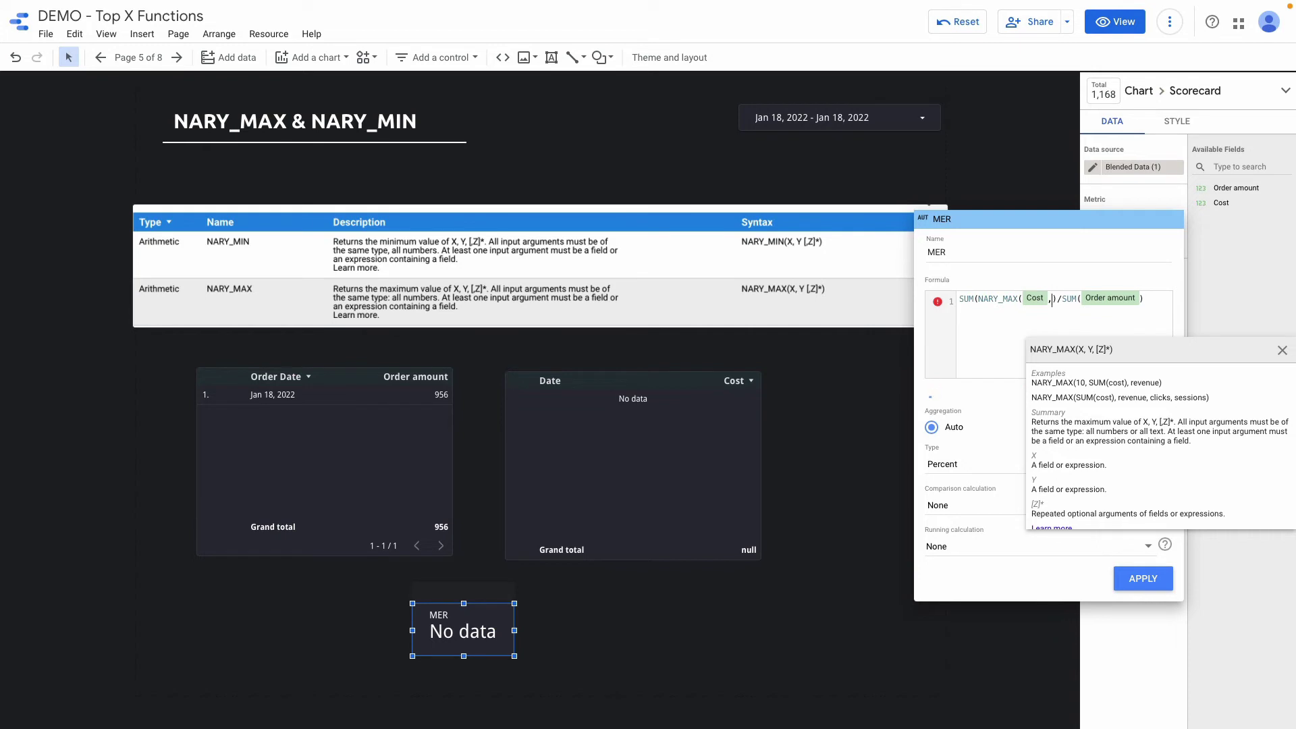
text(0)
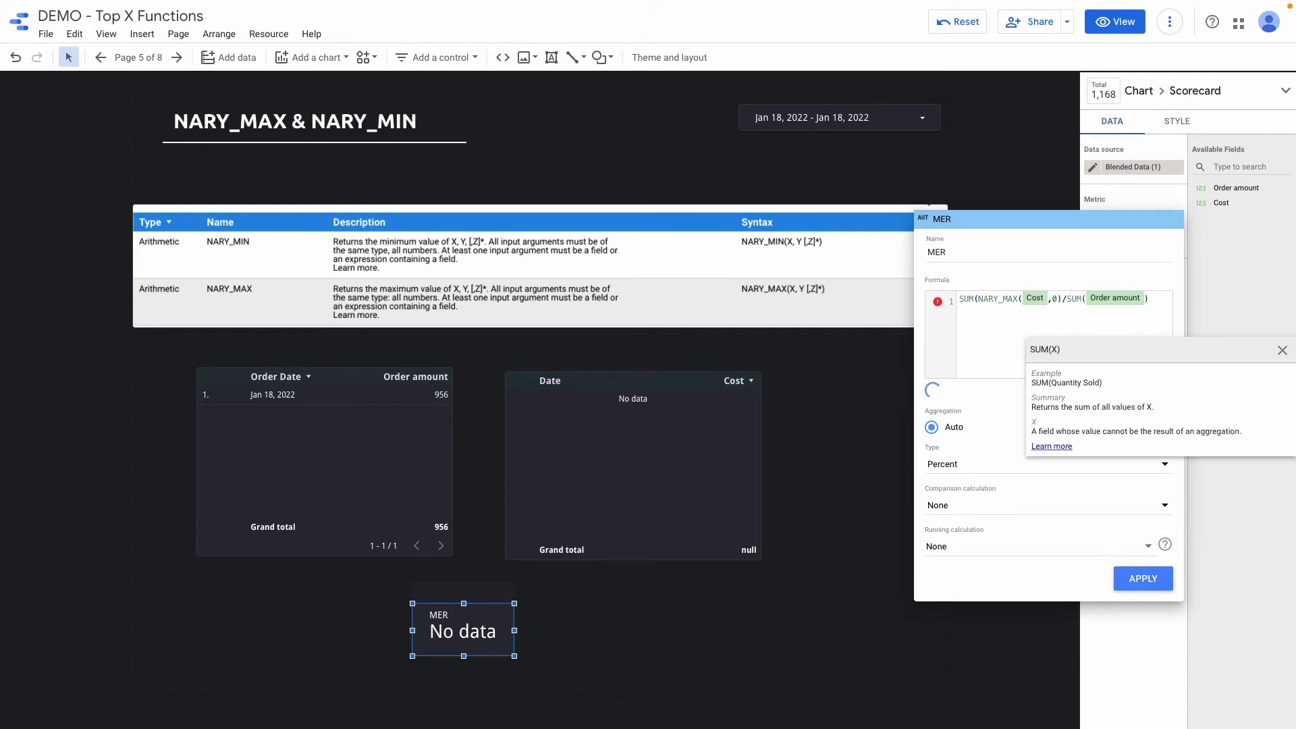
text())
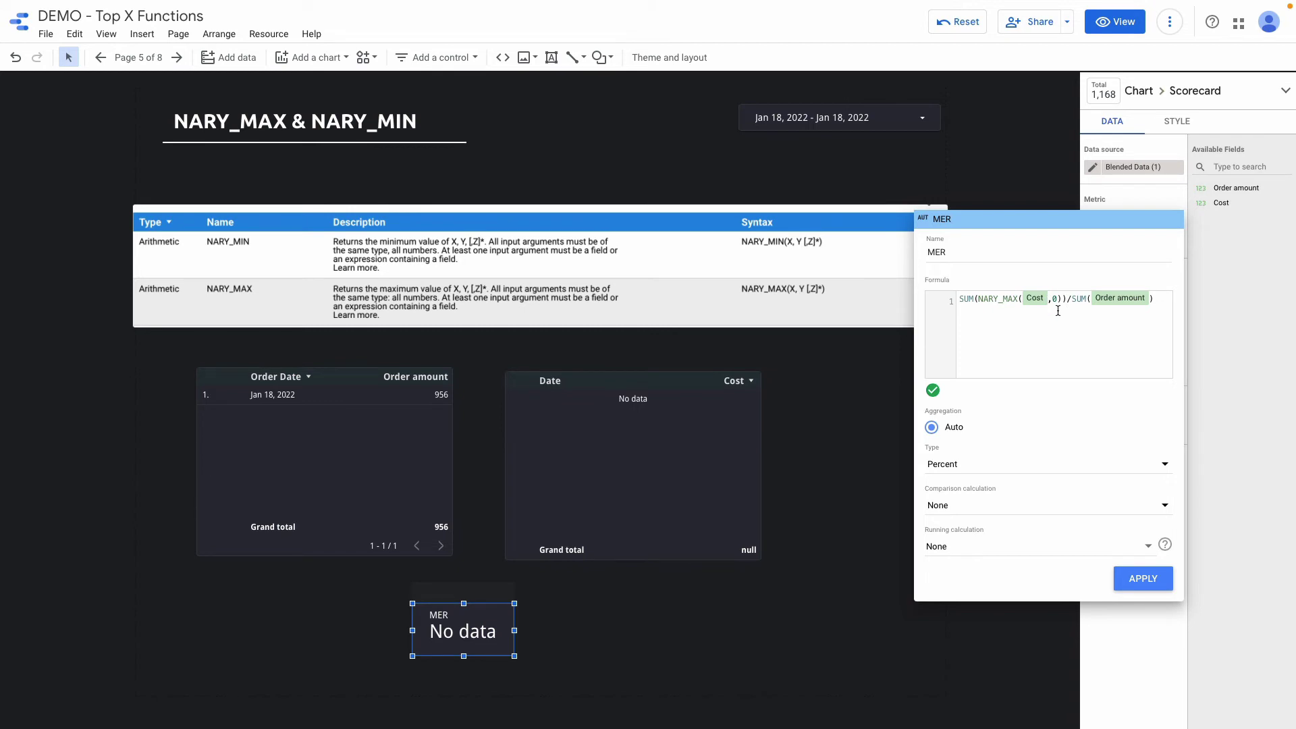
- Wrap Order amount as NARY_MAX(Order amount,0), completing SUM(NARY_MAX(Cost,0))/SUM(NARY_MAX(Order amount,0))
click(1091, 301)
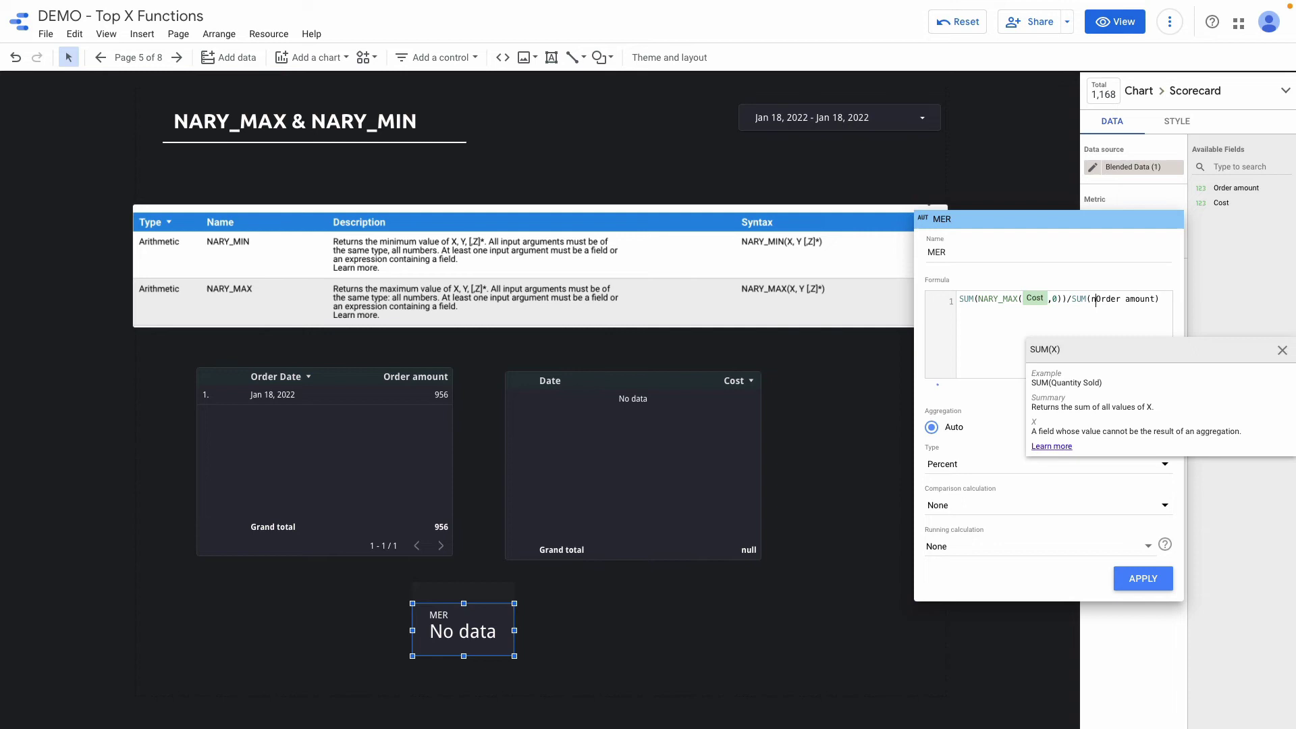
text(nary_max)
key(Return)
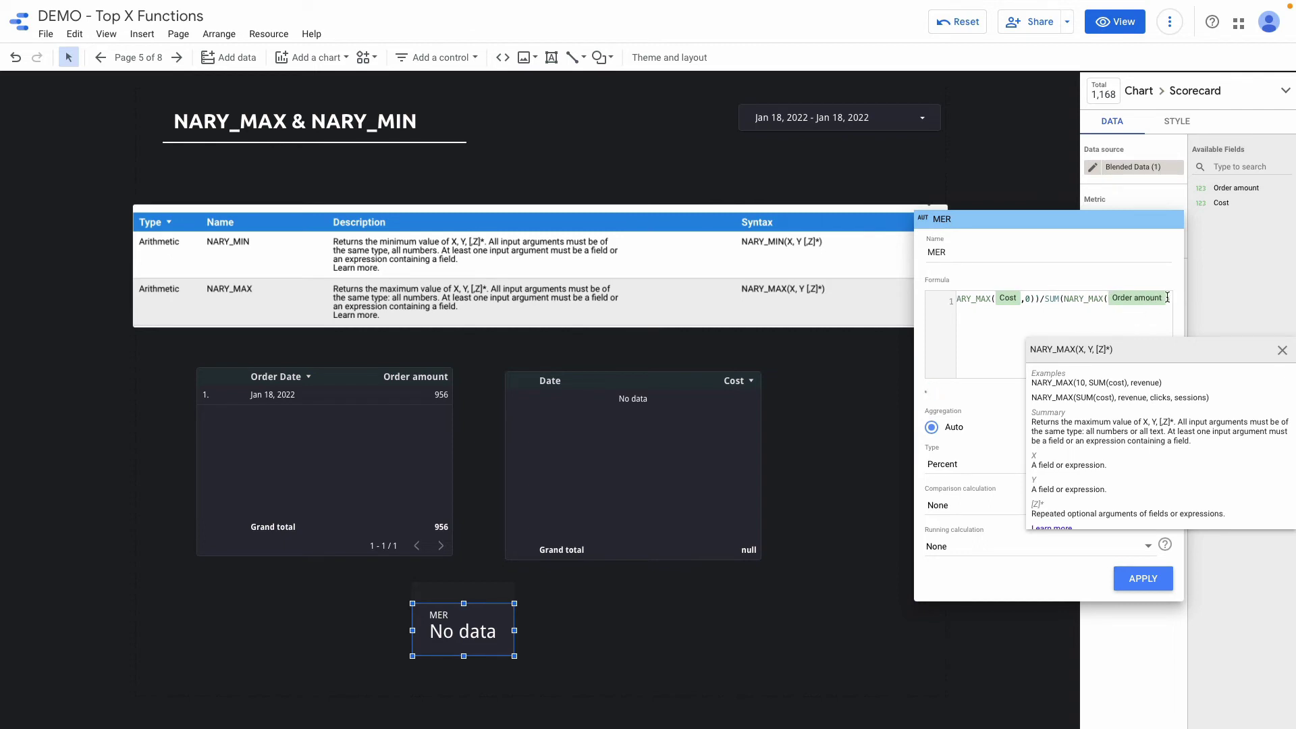
text(,0)))
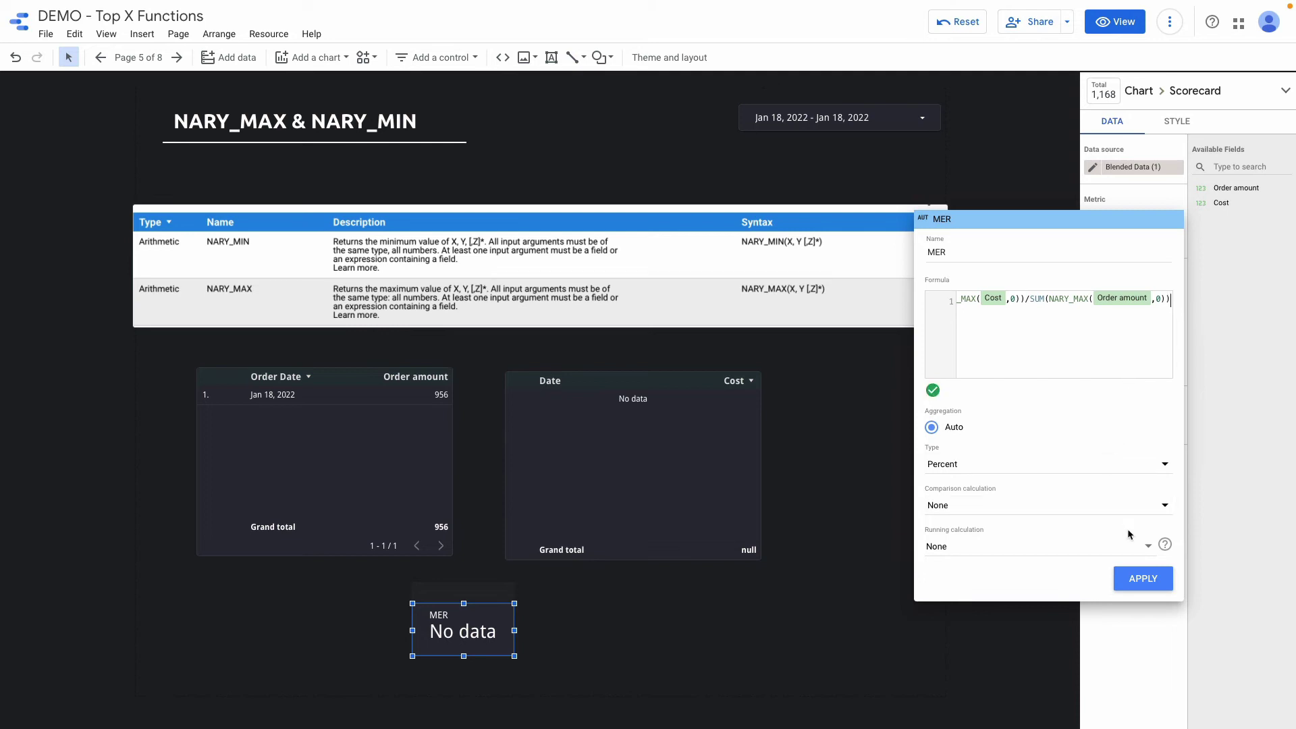
- Apply the revised NARY_MAX-based MER formula to the scorecard
click(1153, 586)
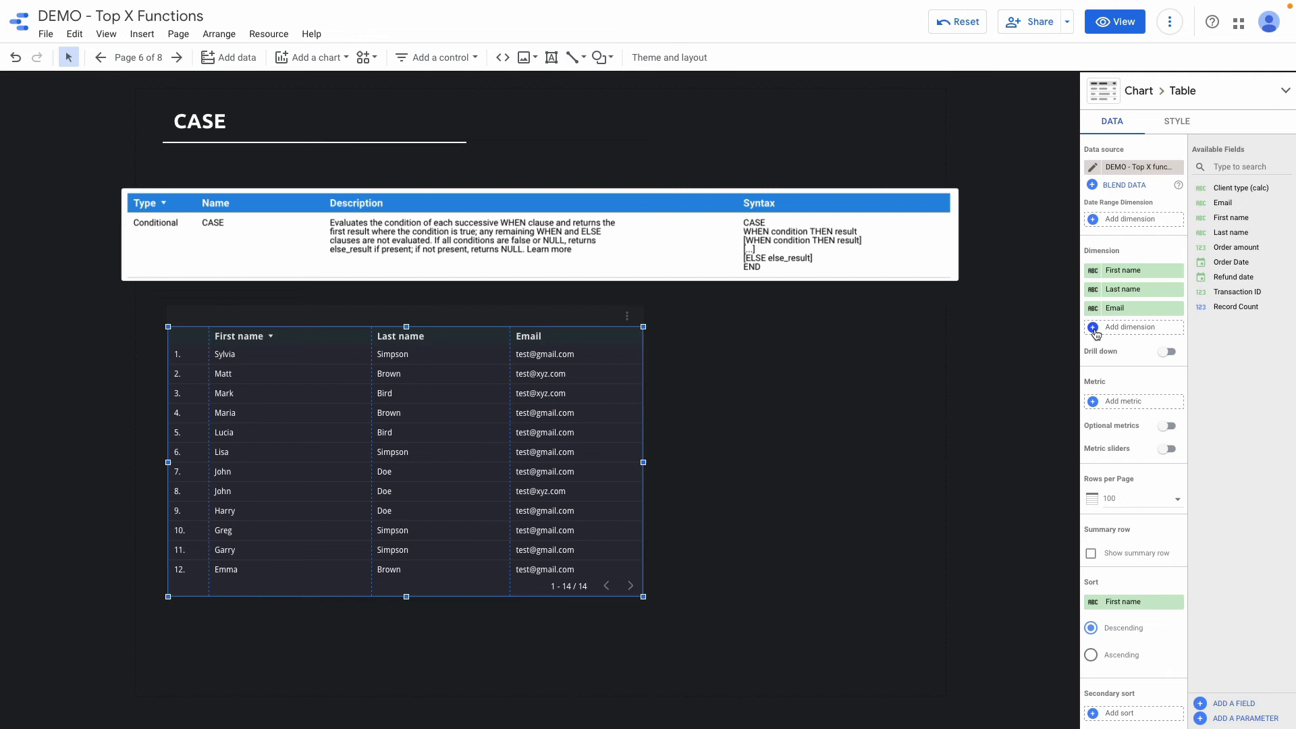
- Create a Client type dimension whose CASE REGEXP_CONTAINS(Email) formula marks gmail emails 'B2C', others 'B2B'
click(1093, 328)
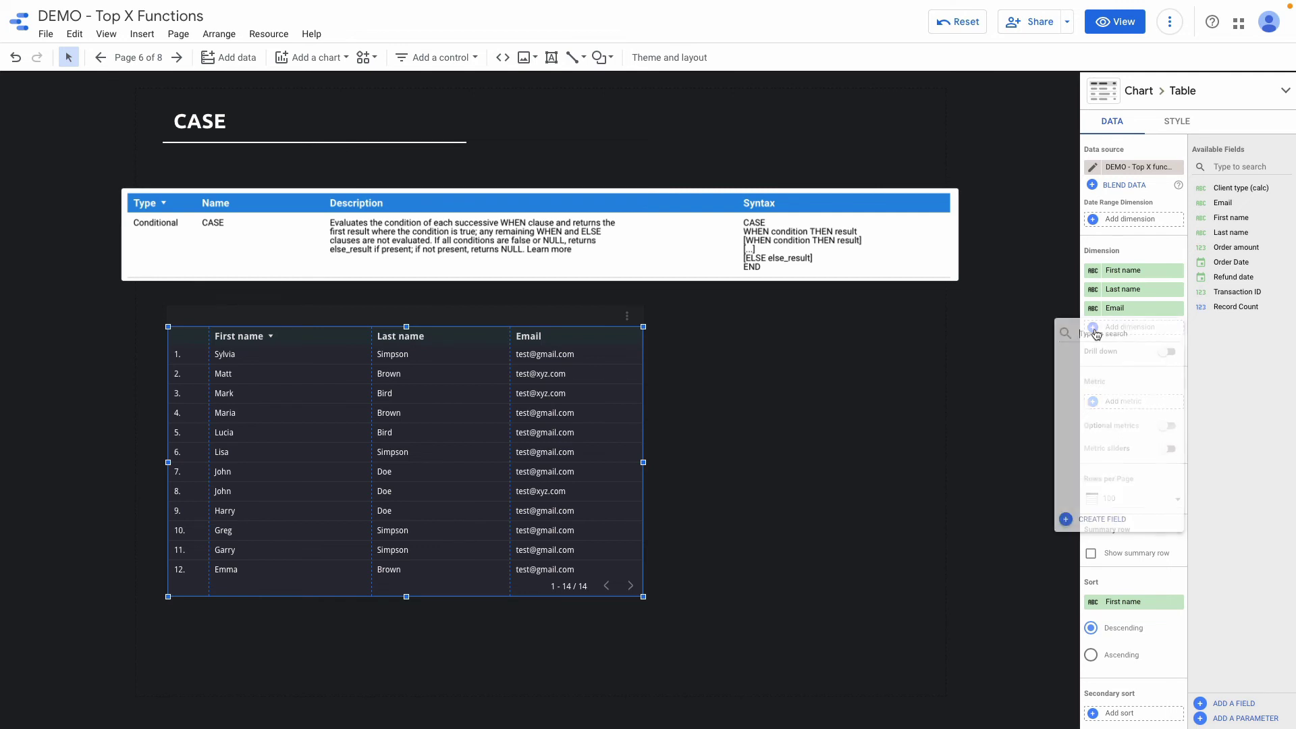
click(1068, 521)
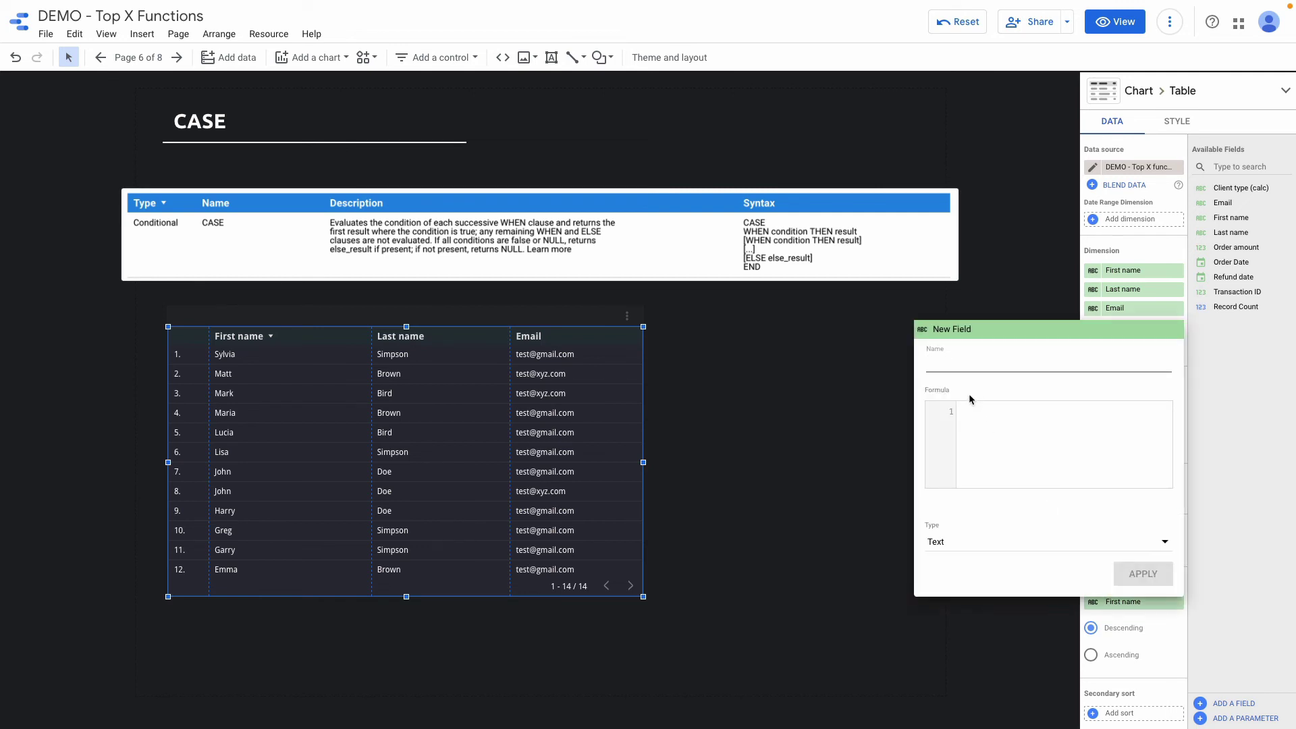
text(Client type)
click(978, 412)
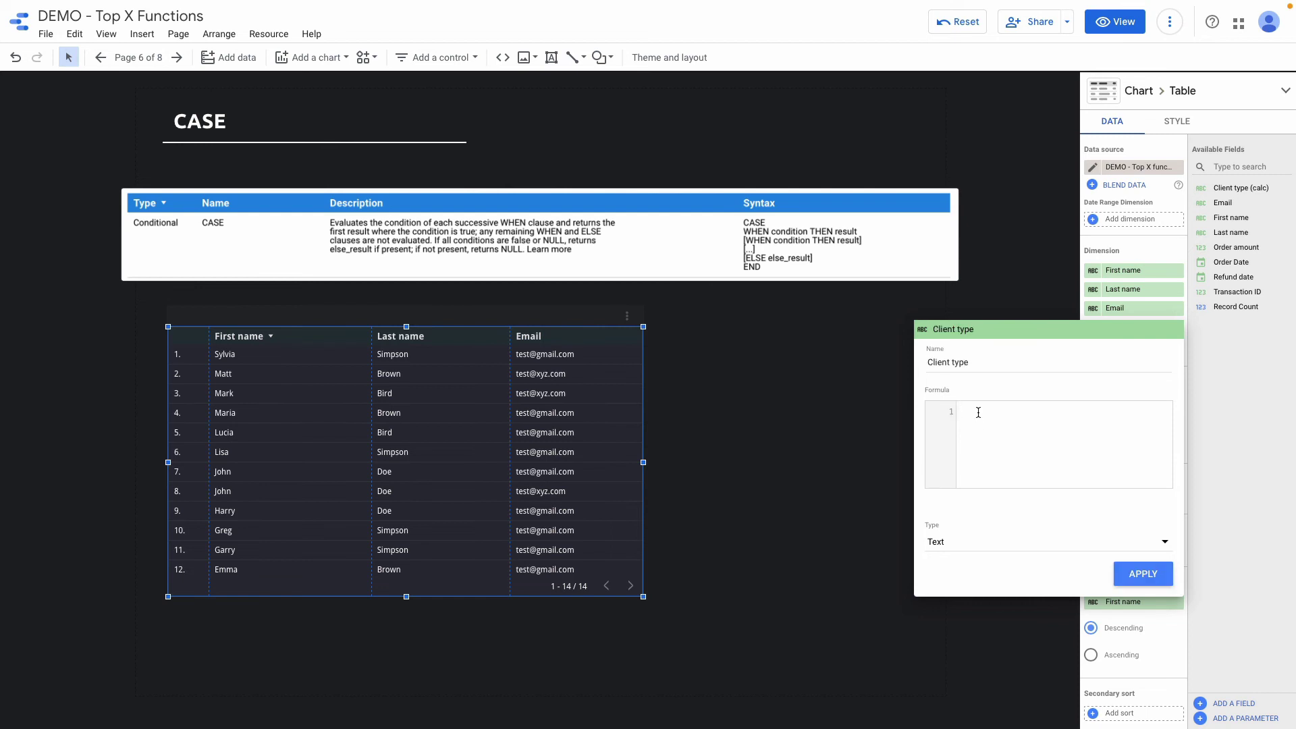
text(CASE when REGEXP_CONTAINS(Email,'.*gmail.com^') else 'B2B' end)
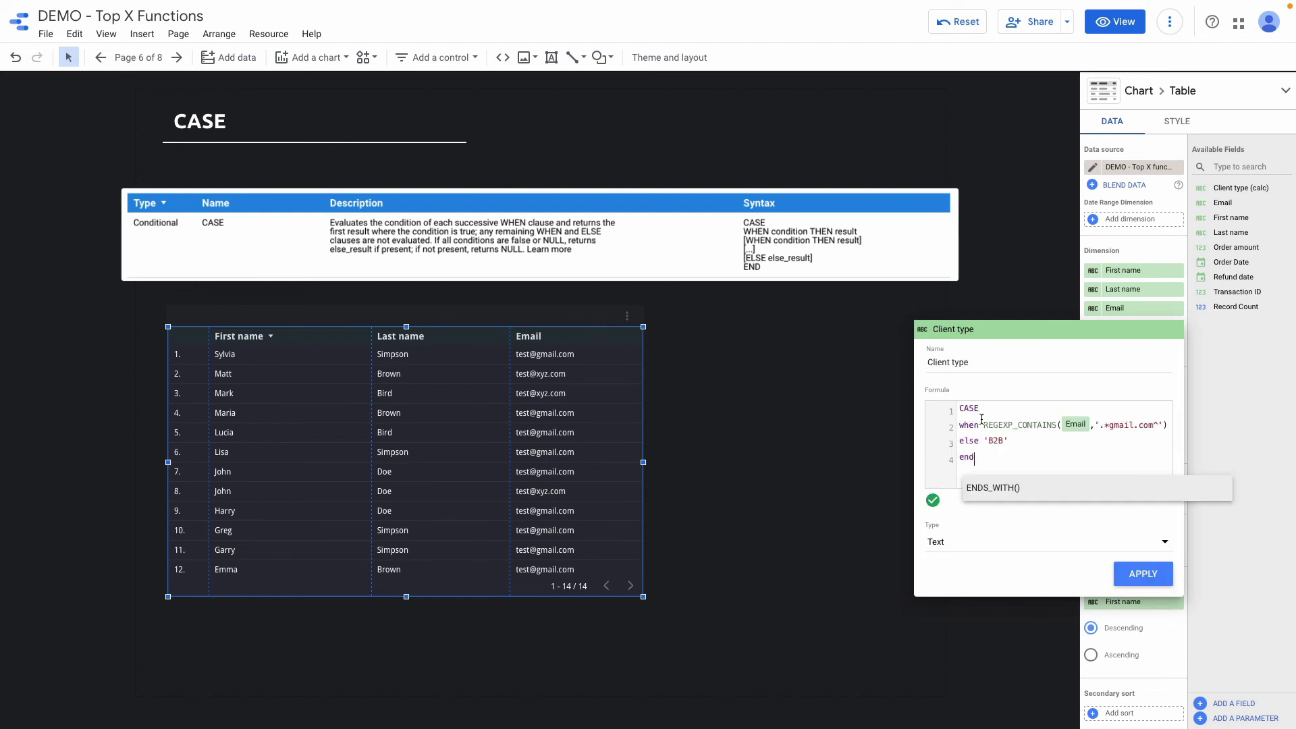
click(983, 422)
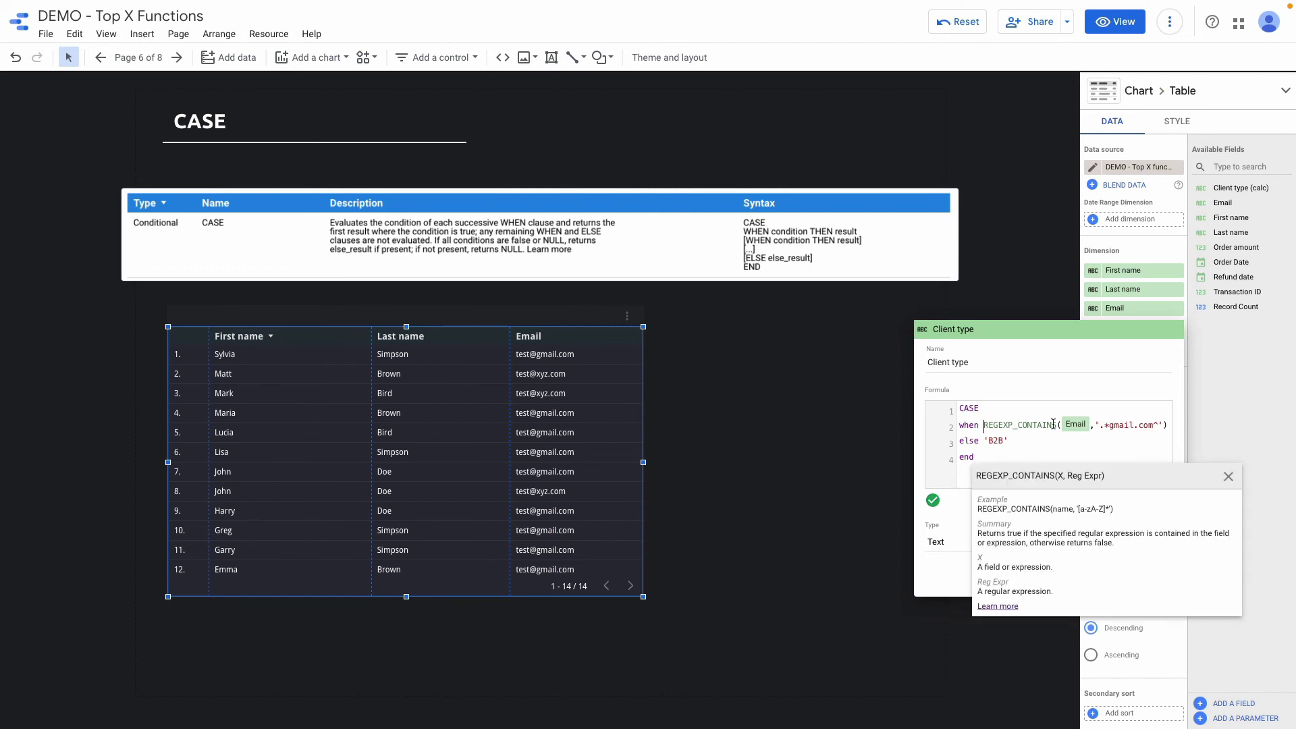
scroll(999, 424, right, 2)
scroll(992, 426, left, 2)
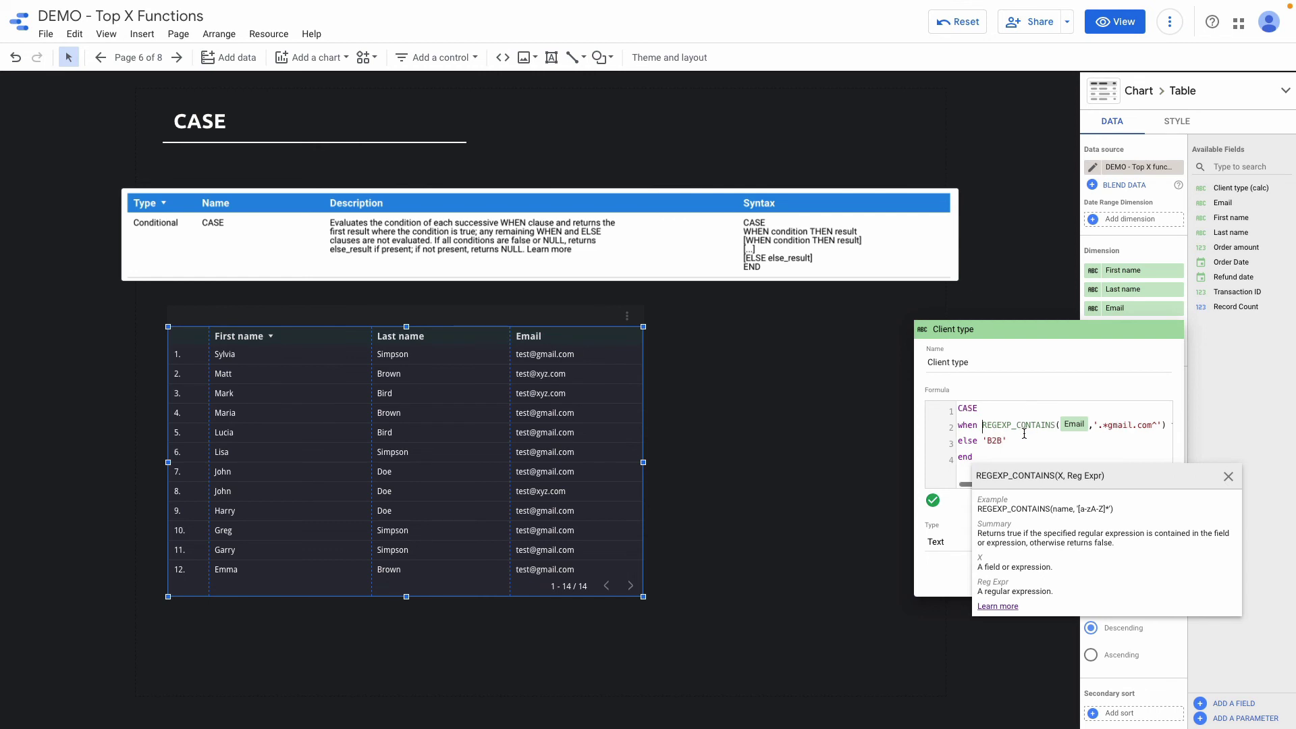
scroll(1024, 433, right, 1)
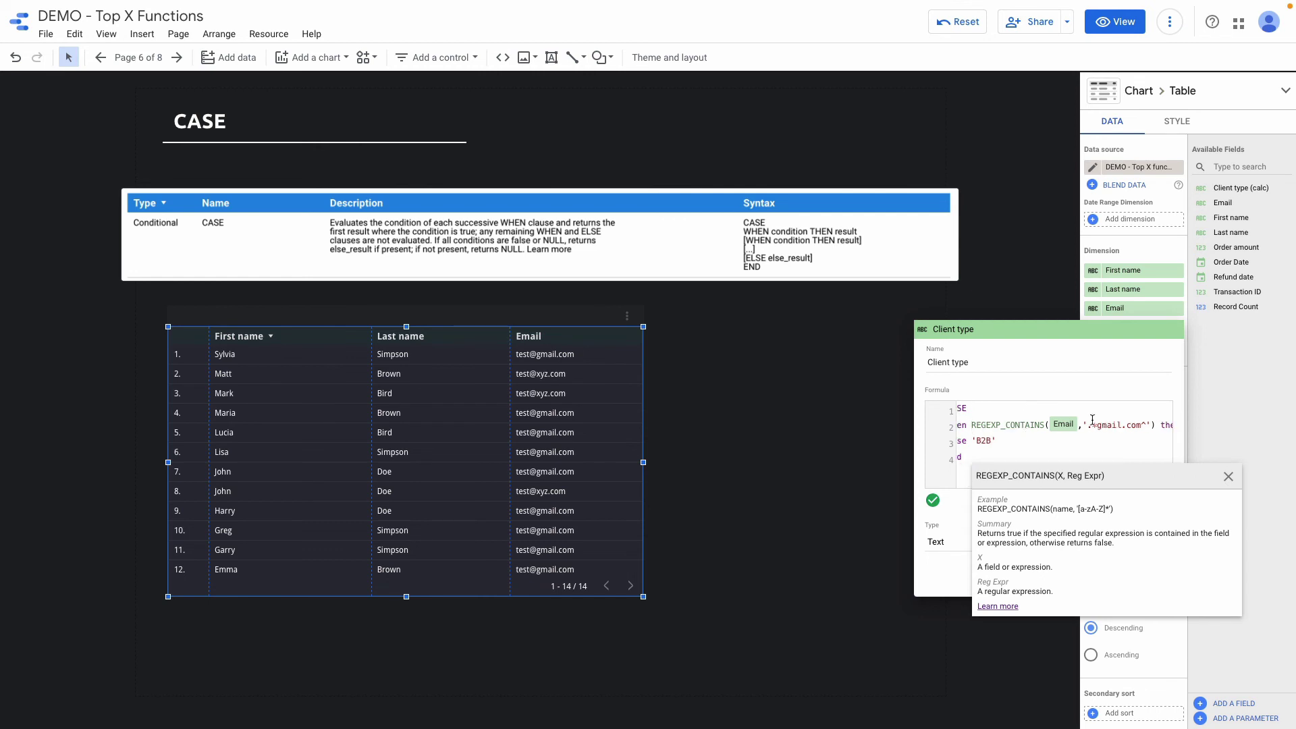
scroll(1107, 432, right, 2)
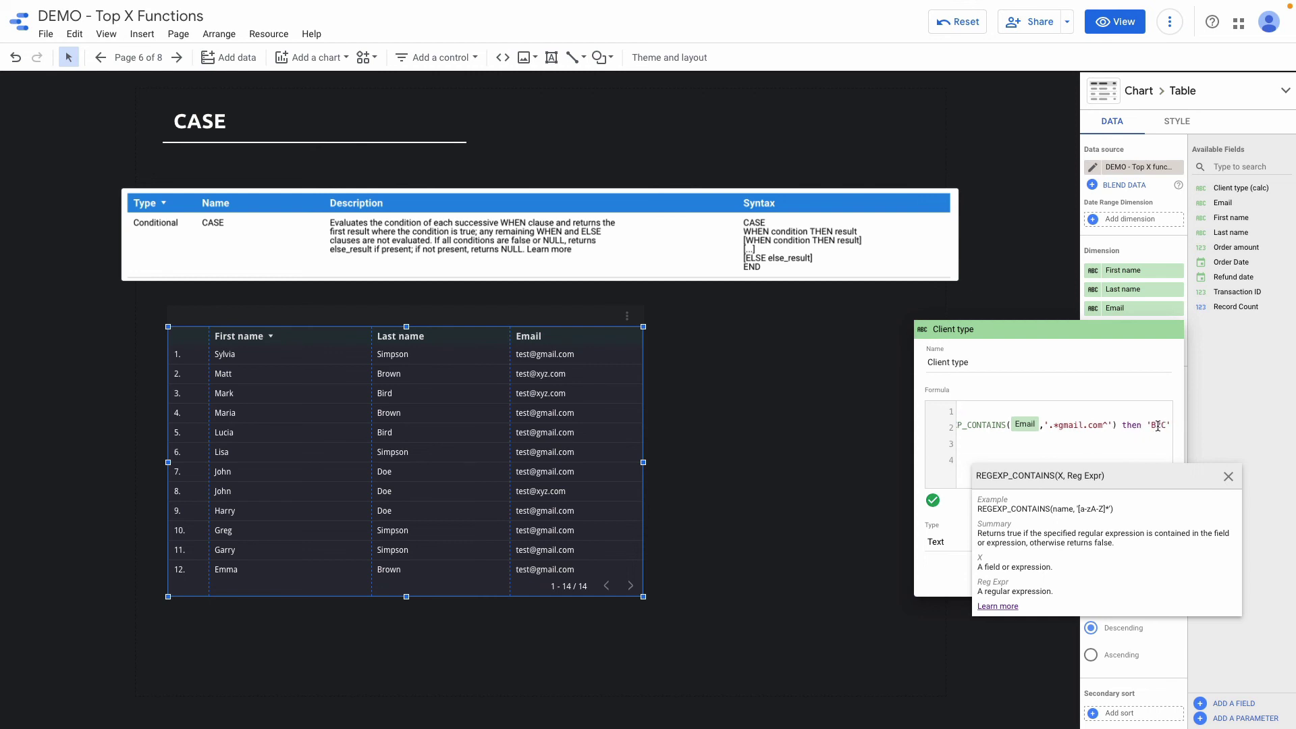
scroll(1080, 432, left, 3)
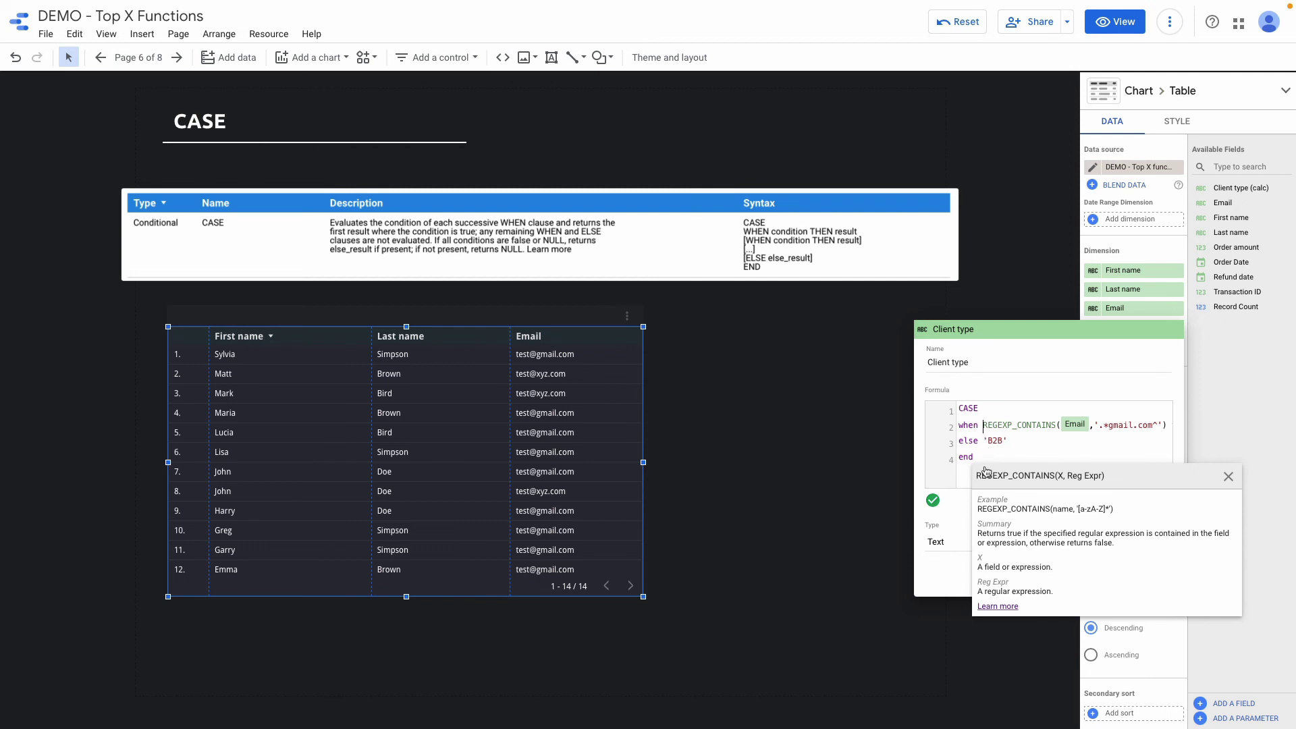
- Apply the Client type field so it appears as a column in the CASE table
click(525, 367)
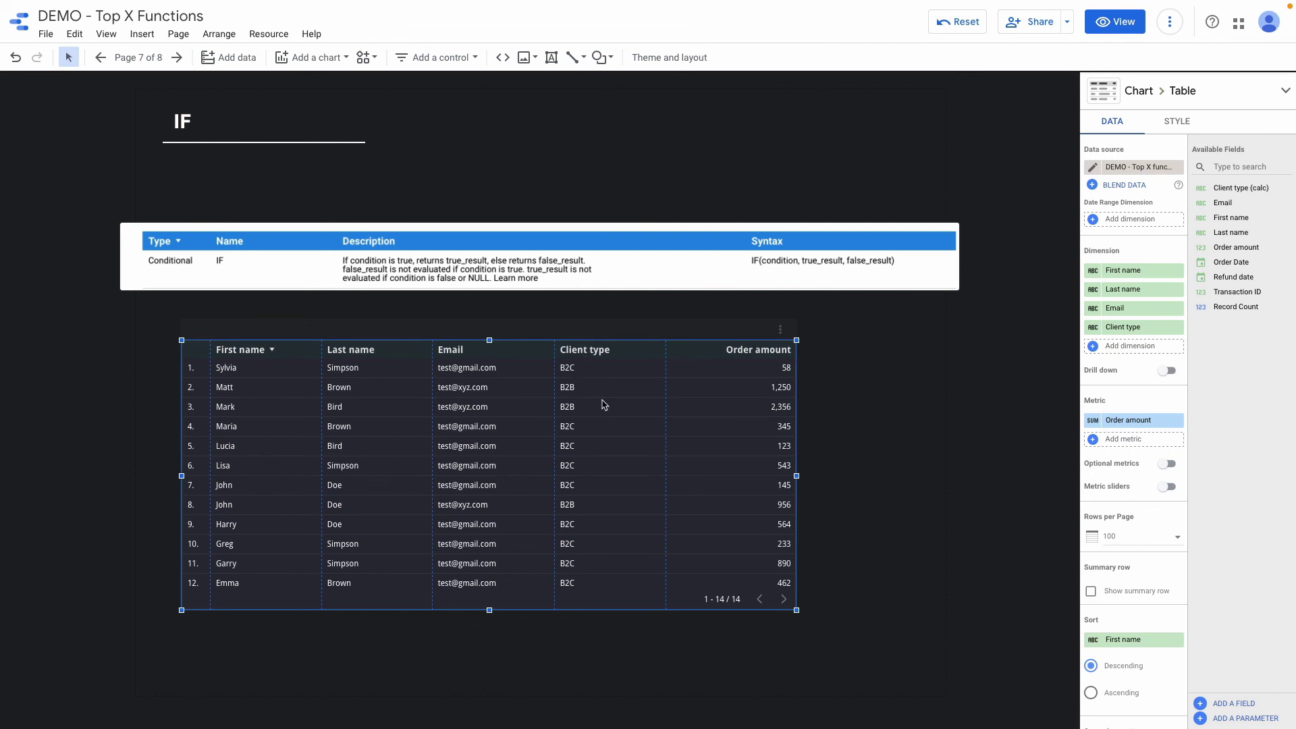
- Add a Sale commission metric with formula IF(Client type='B2B', Order amount*0.2, 0)
click(1124, 439)
click(1085, 639)
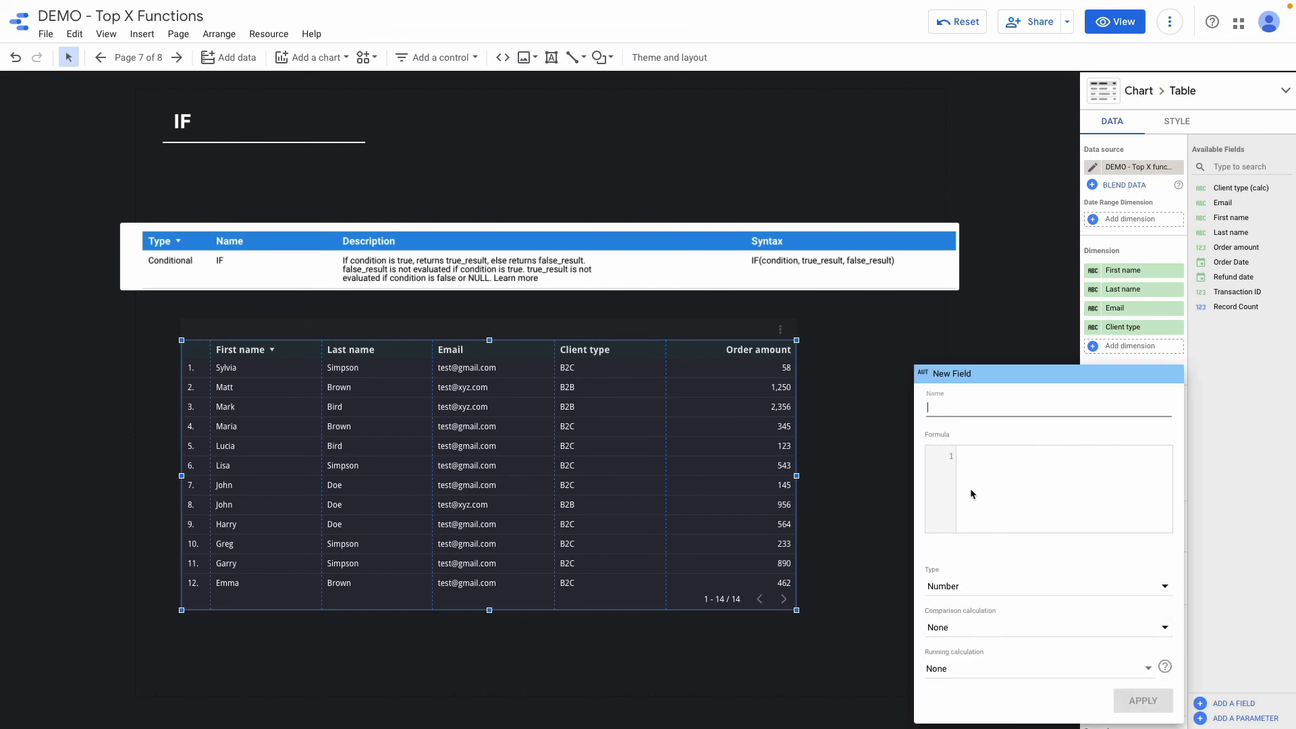
click(965, 456)
text(IF(Client type (calc)='B2B', Order amount*0.2, 0)
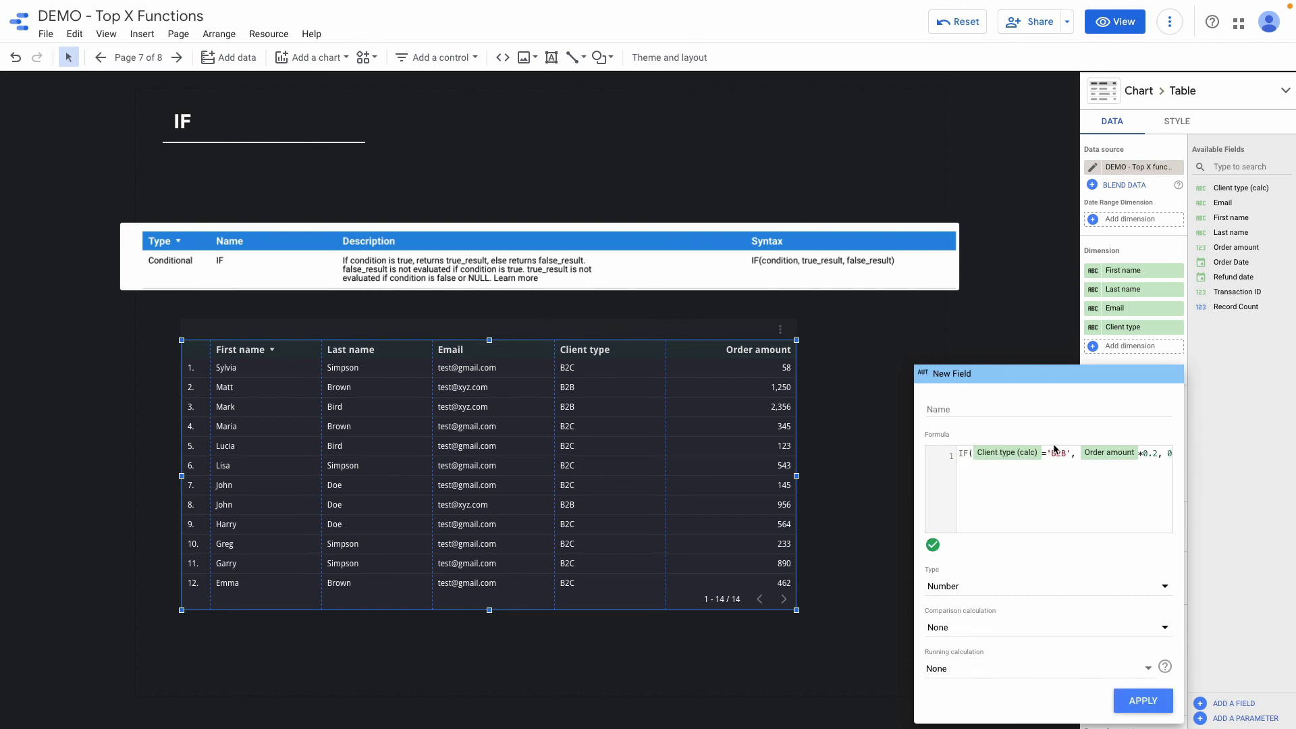
scroll(1070, 450, right, 1)
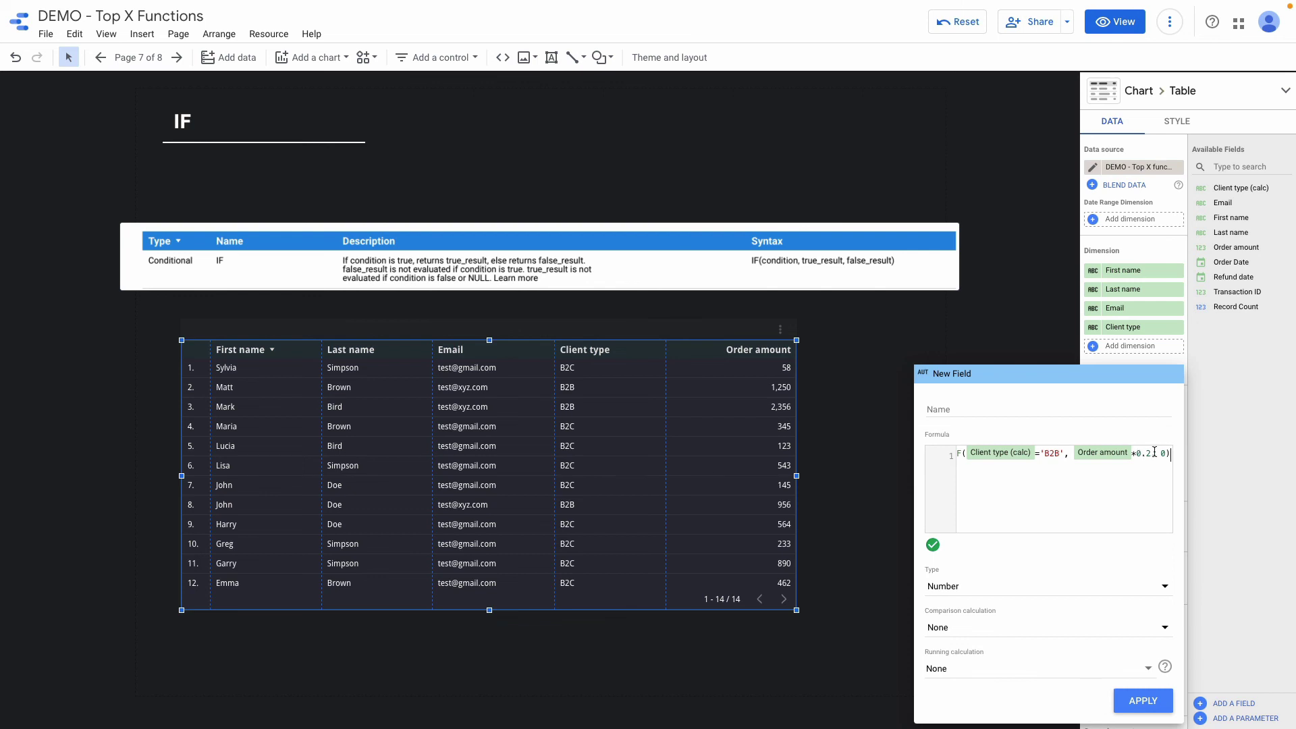
click(1004, 413)
text(Sale c)
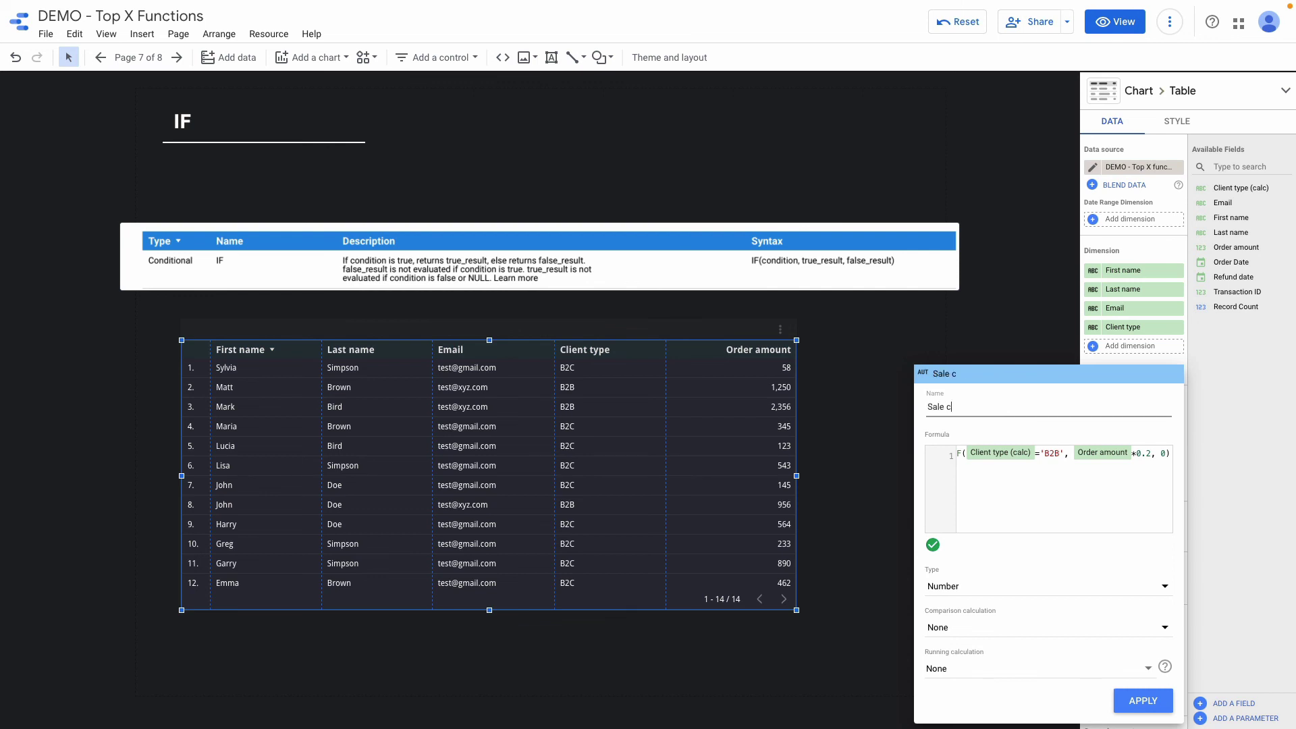
text(ommission)
key(Return)
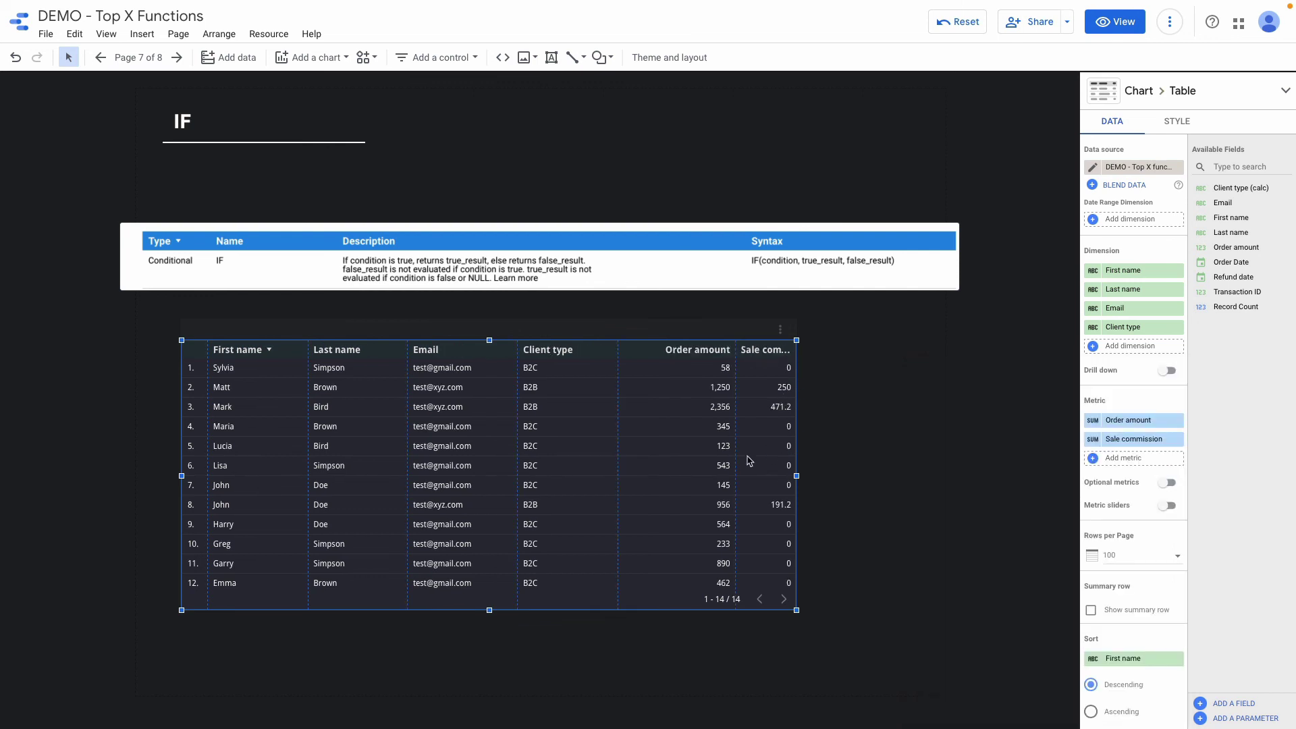
- Narrow the Order amount column and widen the table so Sale commission shows in full
drag(736, 459, 714, 463)
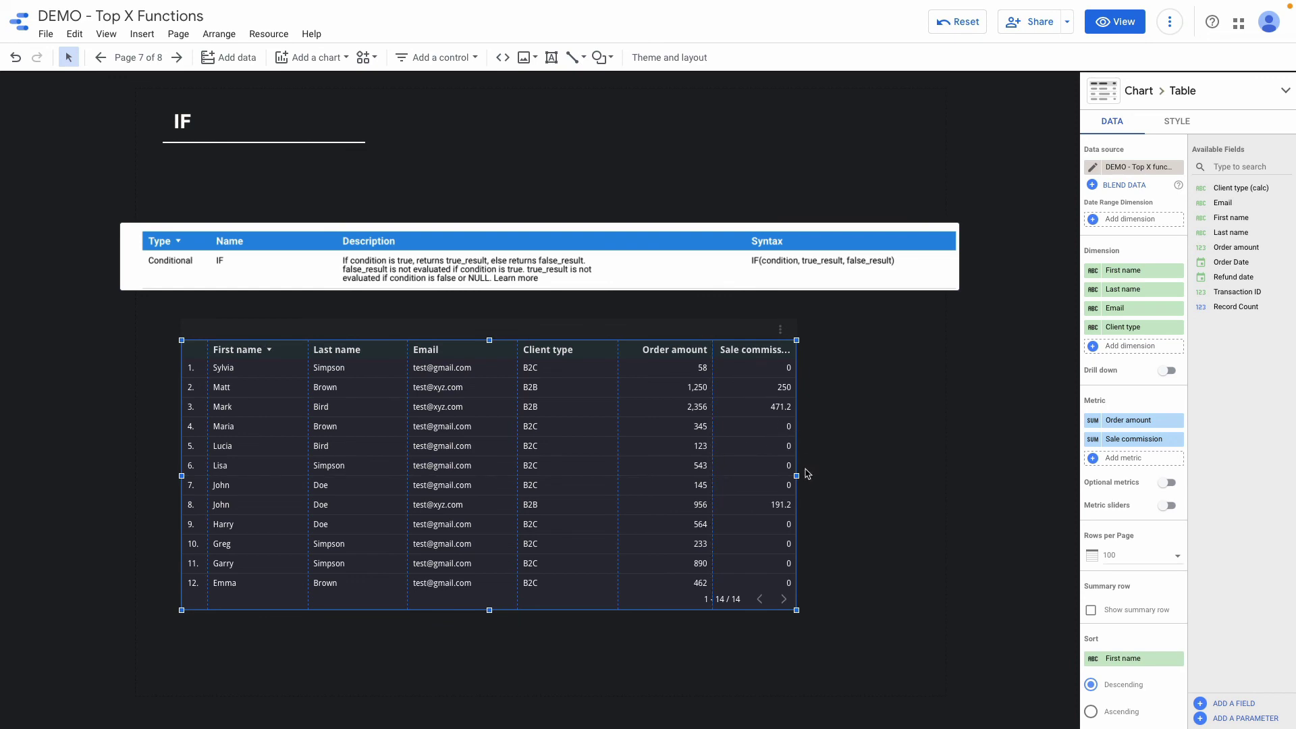
drag(797, 476, 834, 476)
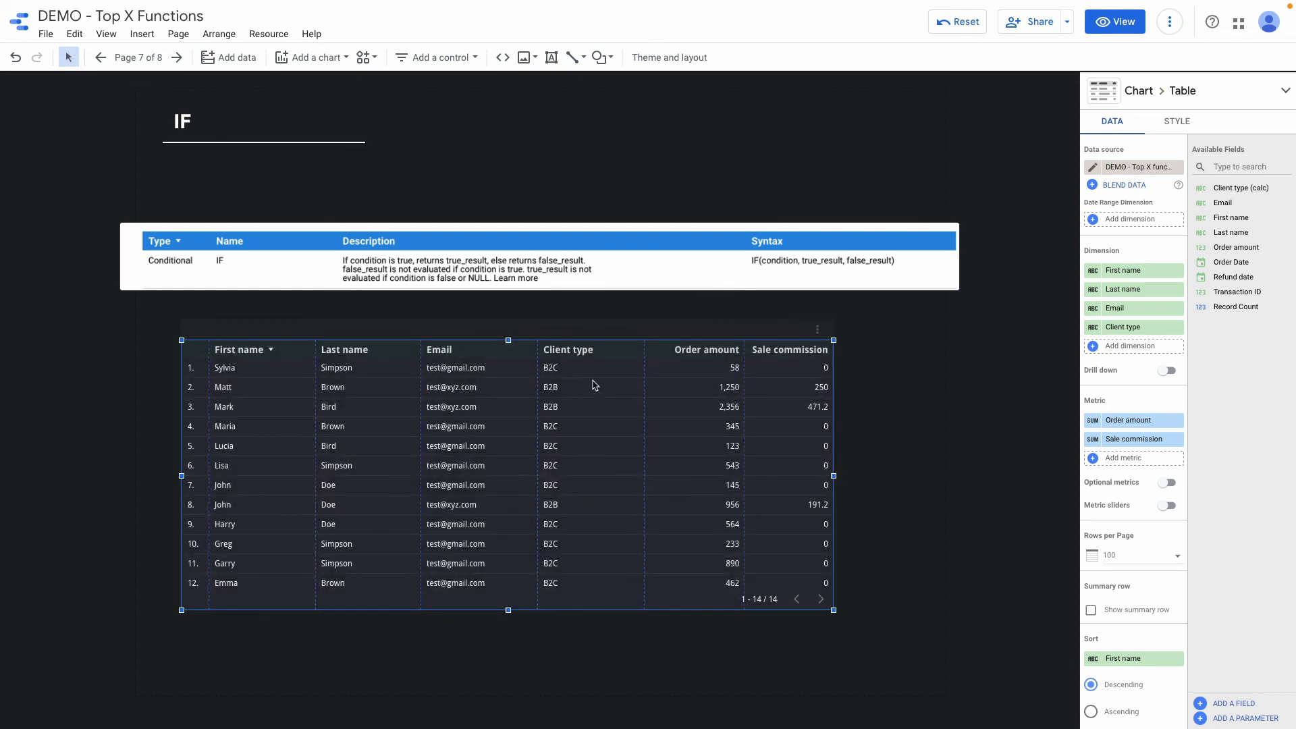